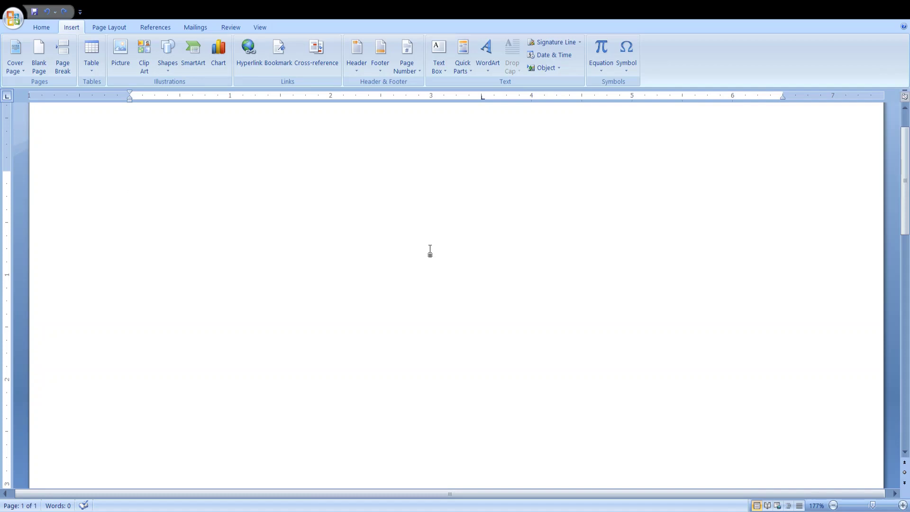
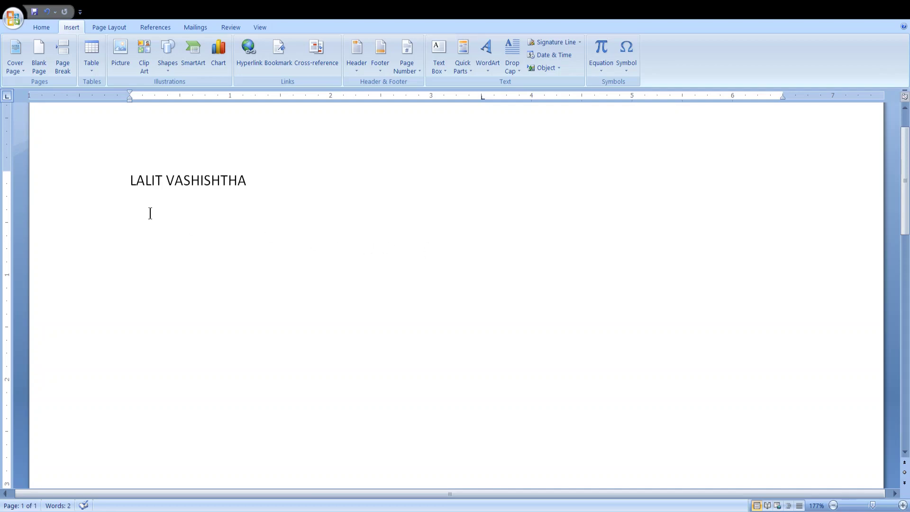
drag(132, 179, 262, 188)
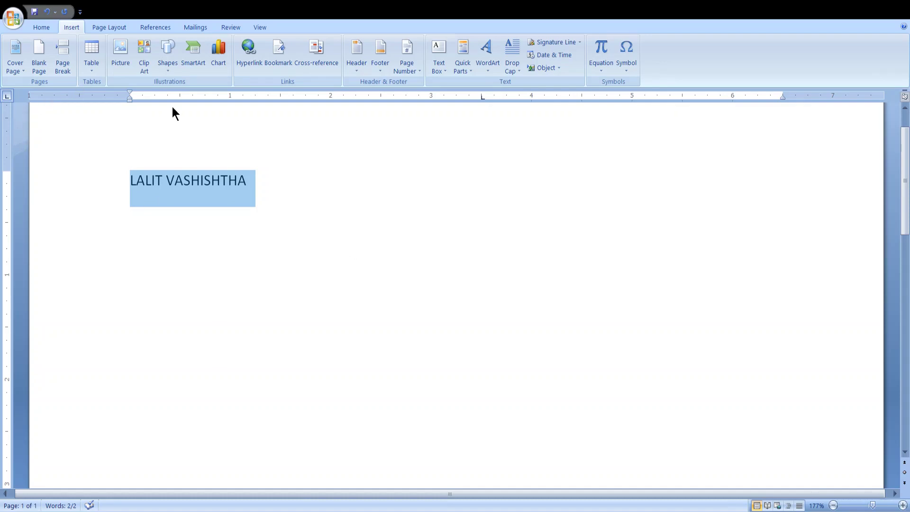
Browse the Home, Insert, Page Layout, References, Mailings, Review and View ribbons, ending back on Home
click(42, 28)
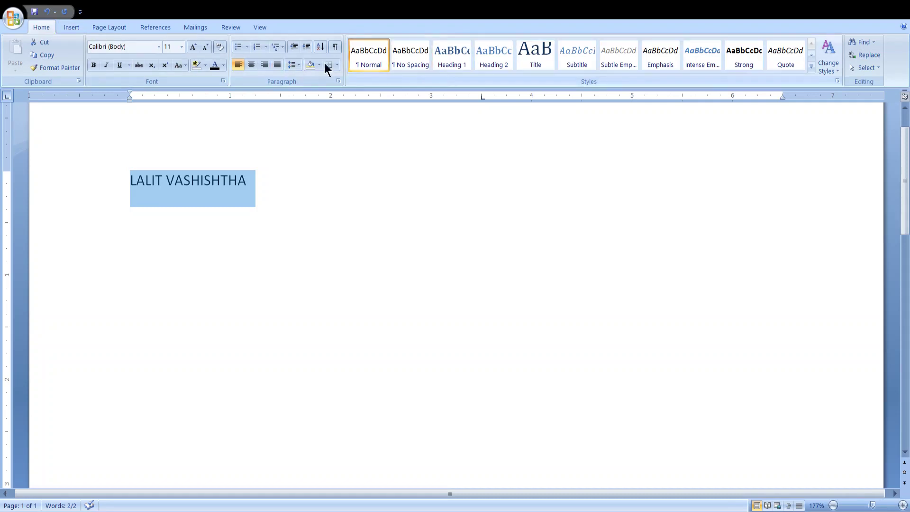
click(64, 25)
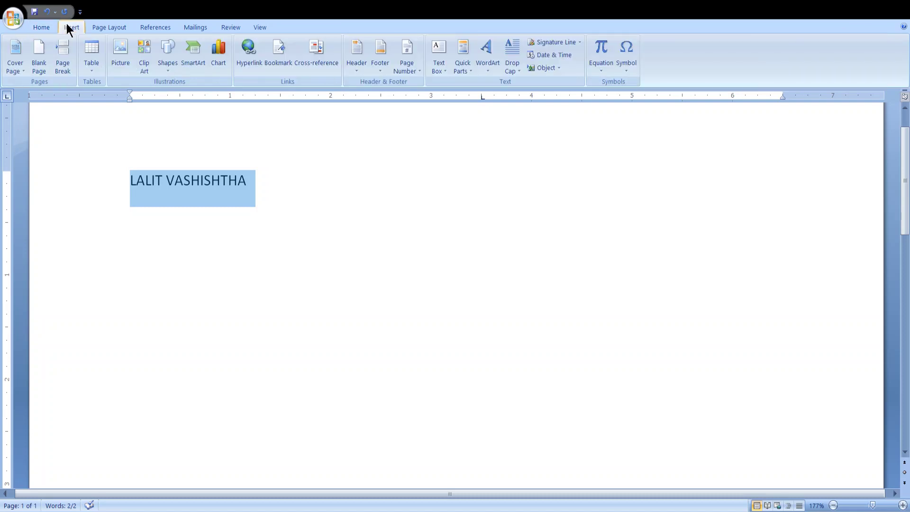
click(113, 30)
click(152, 29)
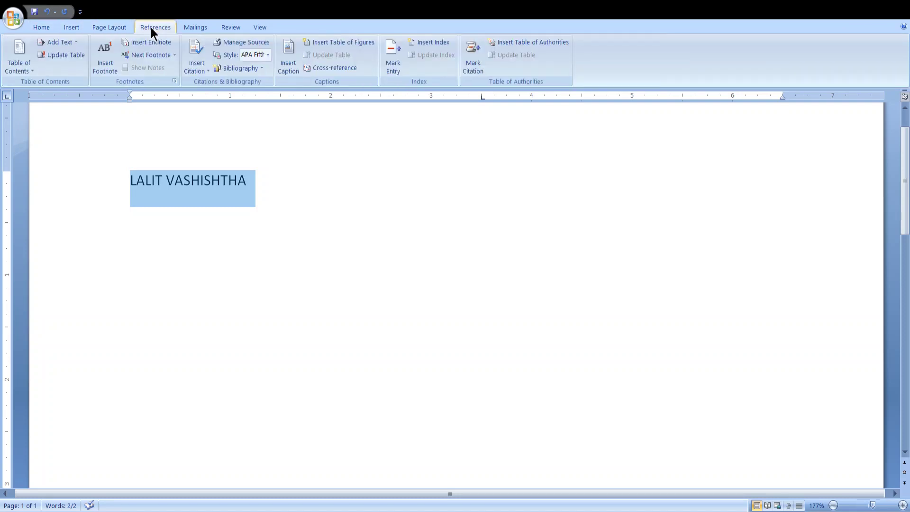
click(190, 27)
click(232, 26)
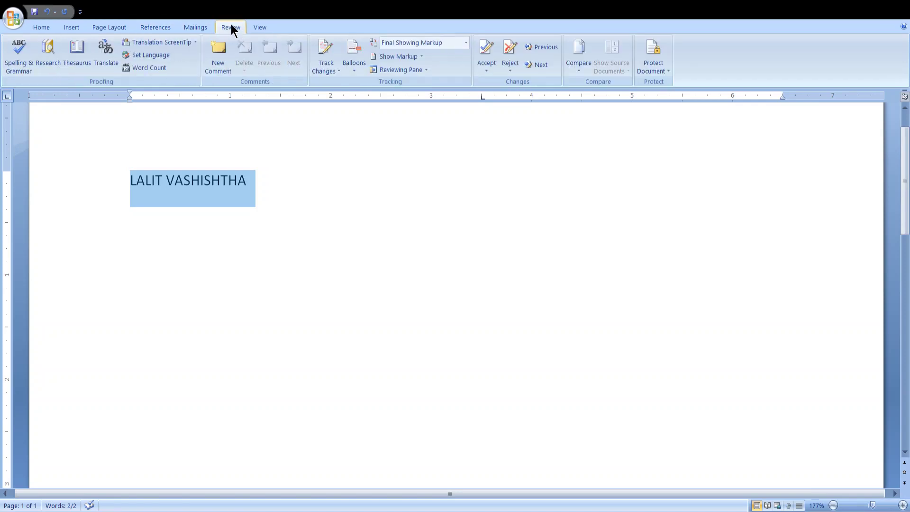
click(261, 26)
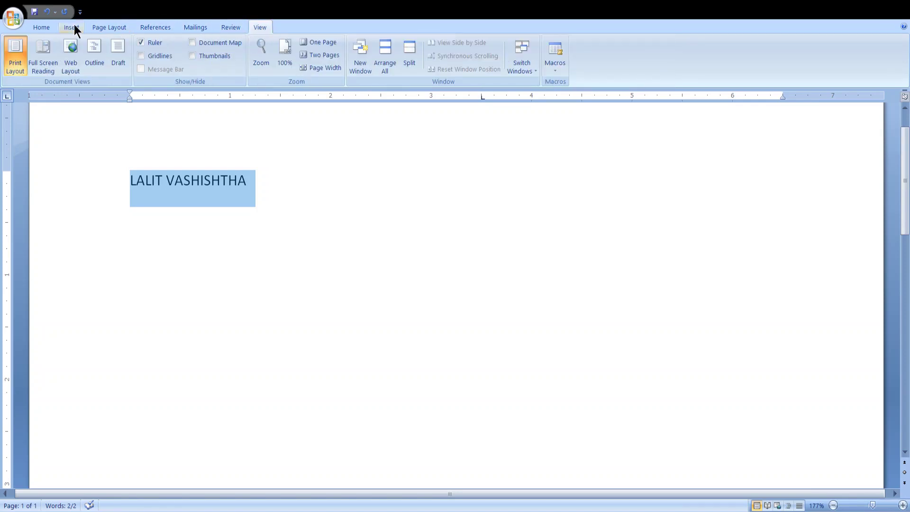
click(41, 28)
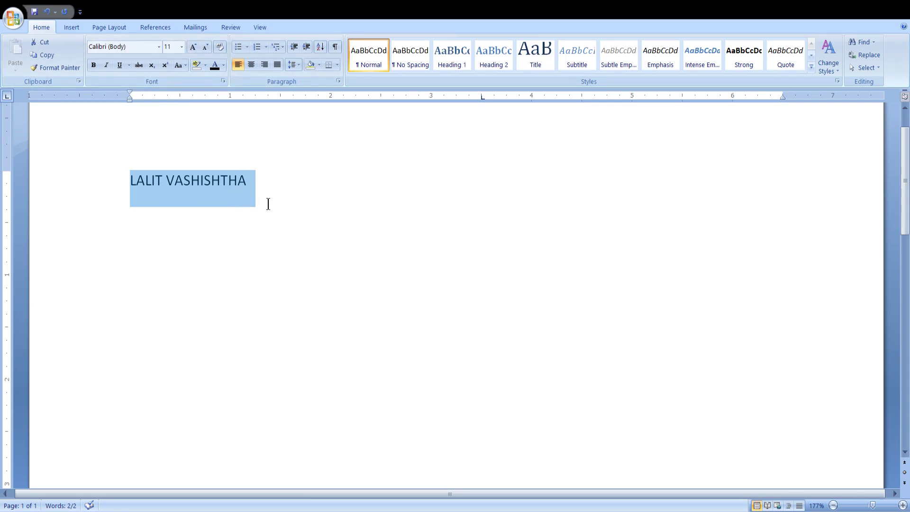
click(136, 180)
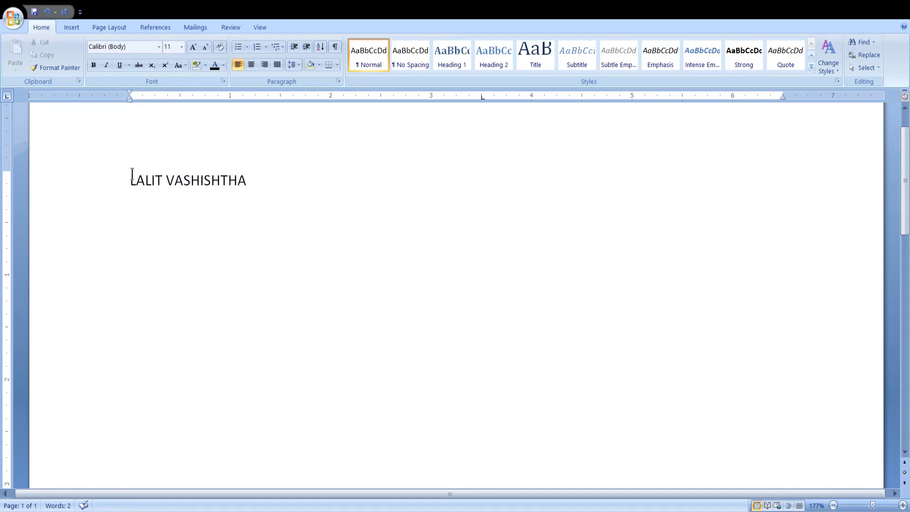
Try Arial Black, Berlin Sans FB Demi and Algerian on the name, finally setting it to Arial Narrow
drag(131, 179, 217, 177)
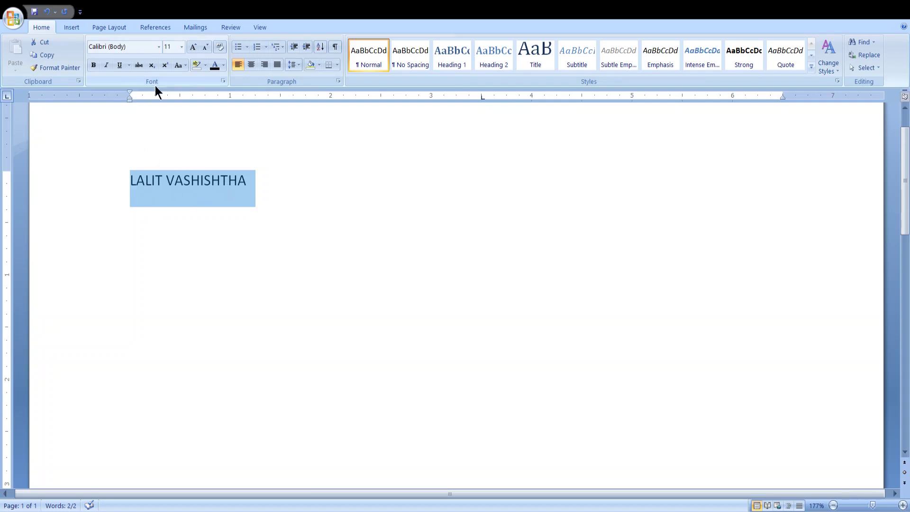
click(158, 47)
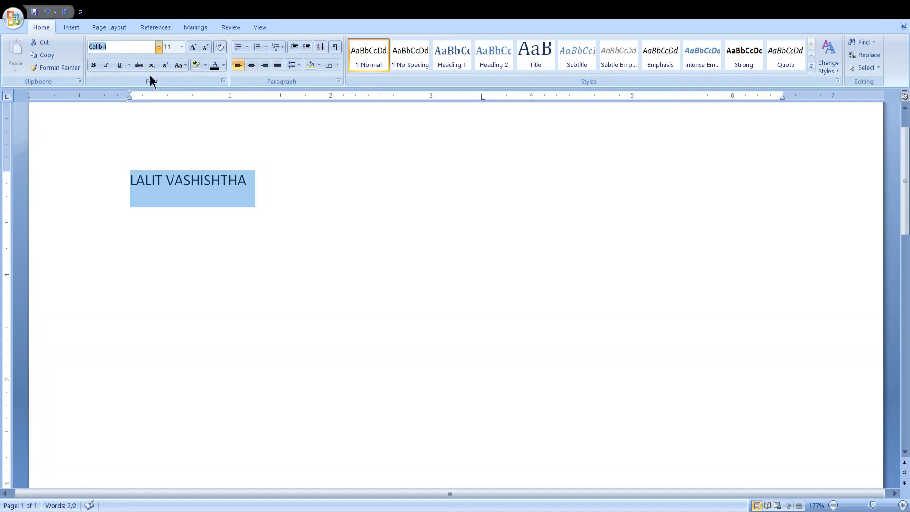
text(Arial Black)
key(Return)
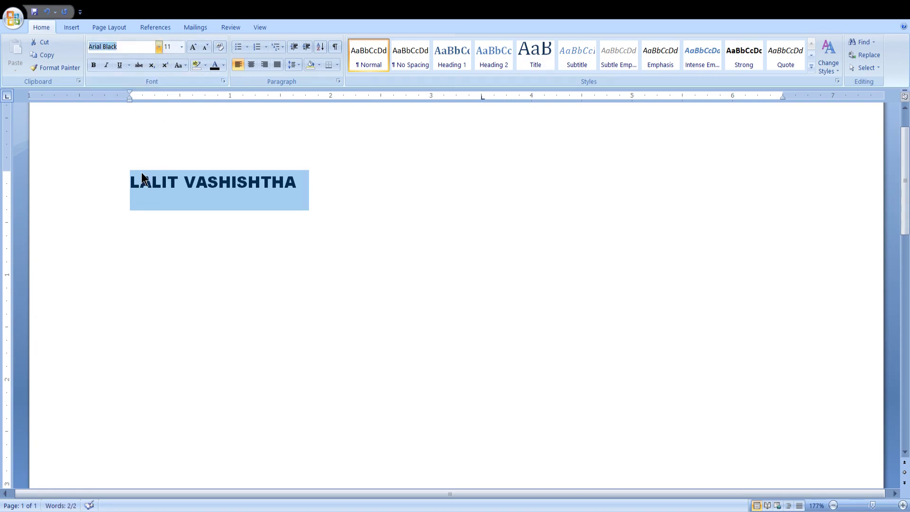
text(Berlin Sans FB Demi)
key(Return)
click(158, 50)
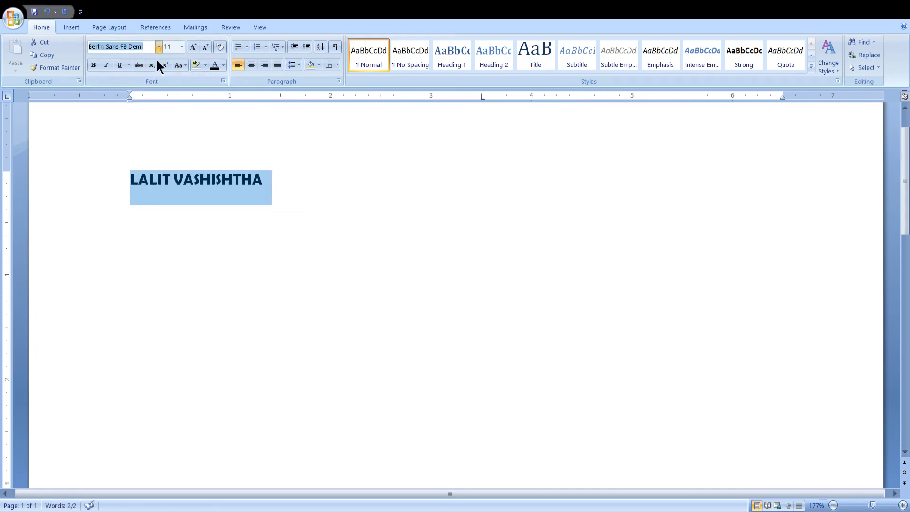
text(Algerian)
key(Return)
click(157, 48)
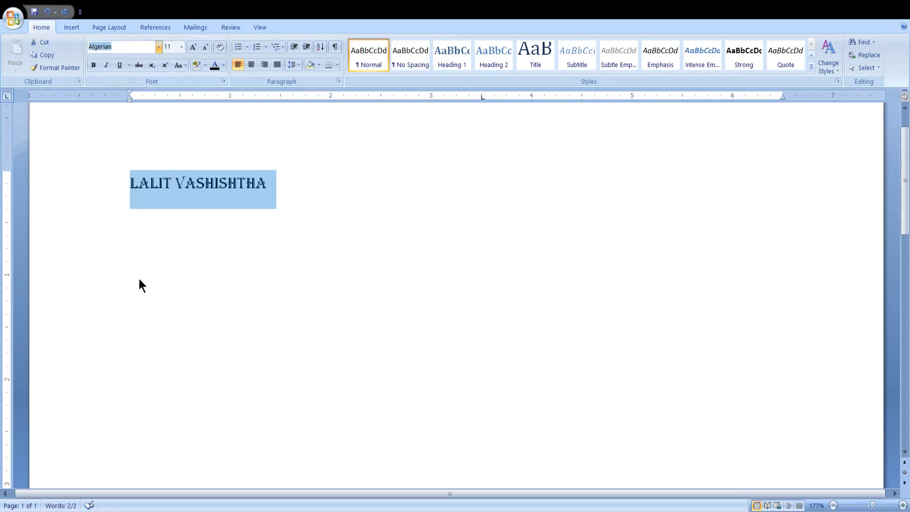
text(Arial Narrow)
key(Return)
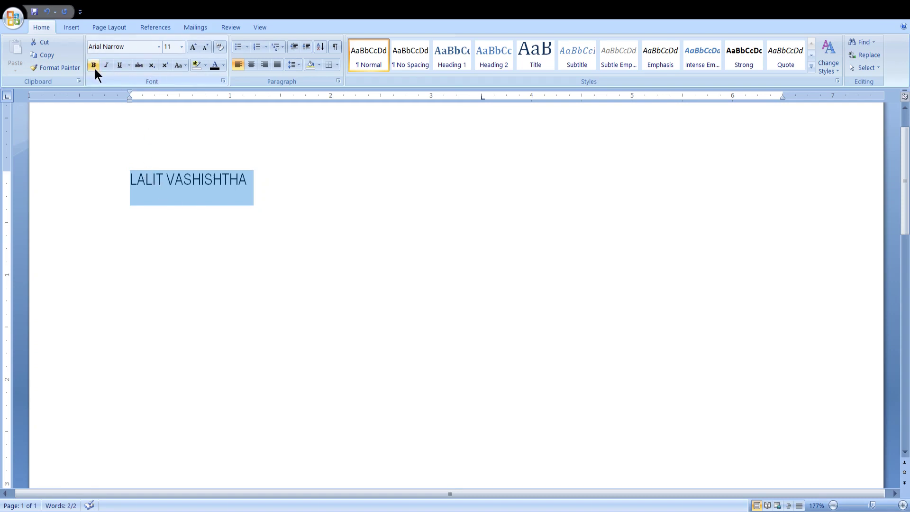
Set the name to 36 pt, grow it to 80 pt, shrink it to 28 pt, then end at 48 pt
click(181, 47)
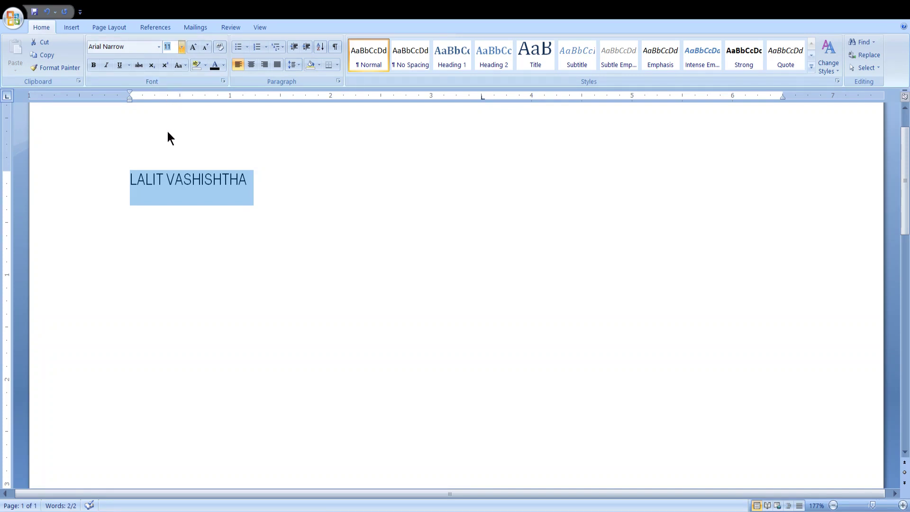
click(170, 194)
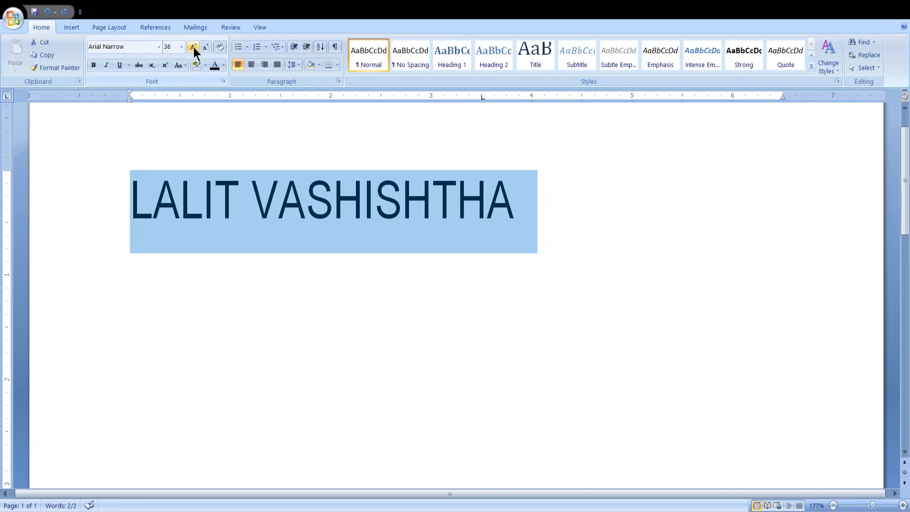
click(193, 47)
click(193, 48)
click(193, 47)
click(193, 48)
click(193, 47)
click(193, 48)
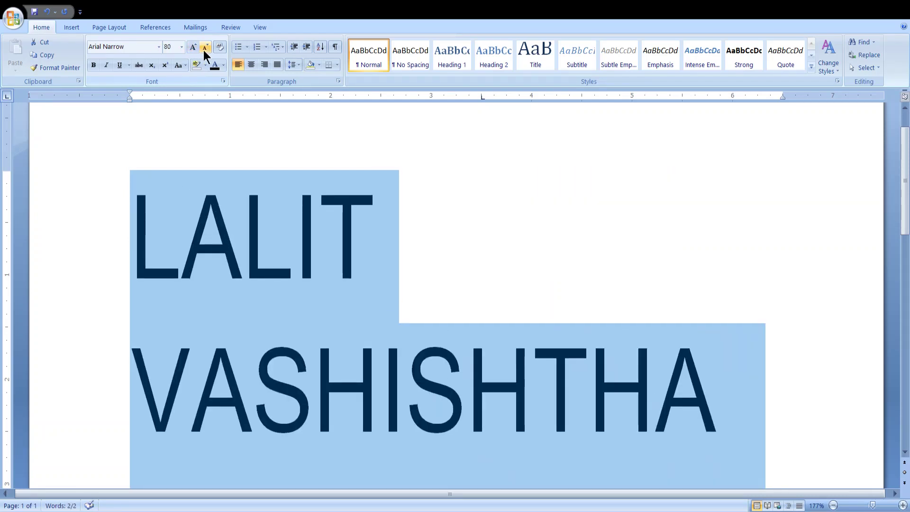
click(205, 47)
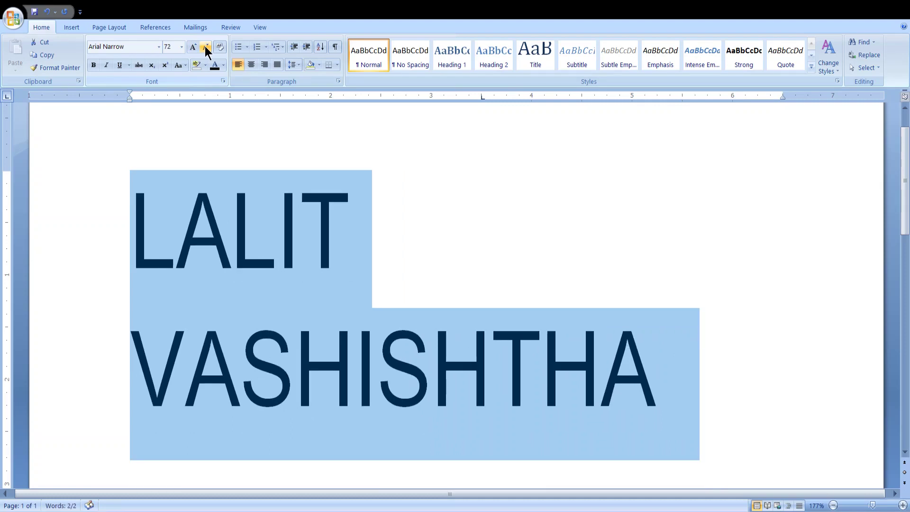
click(205, 47)
click(204, 47)
click(205, 46)
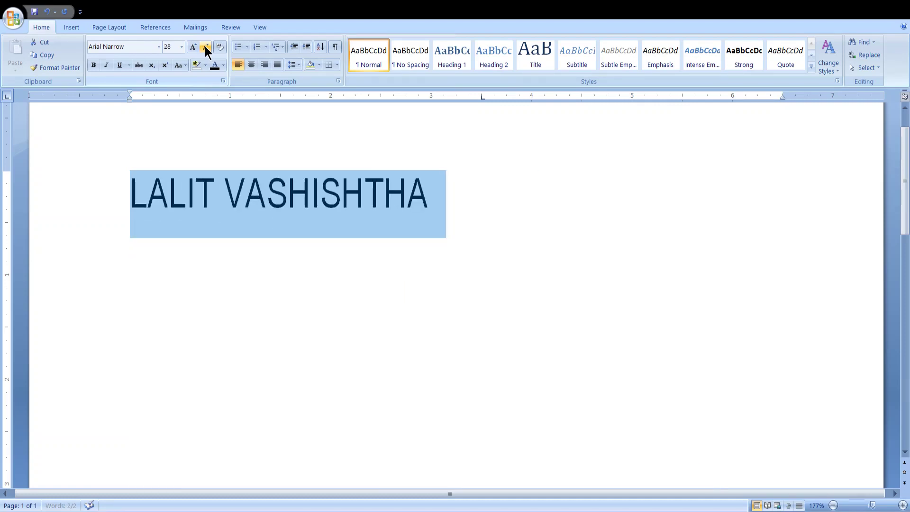
click(193, 46)
click(193, 45)
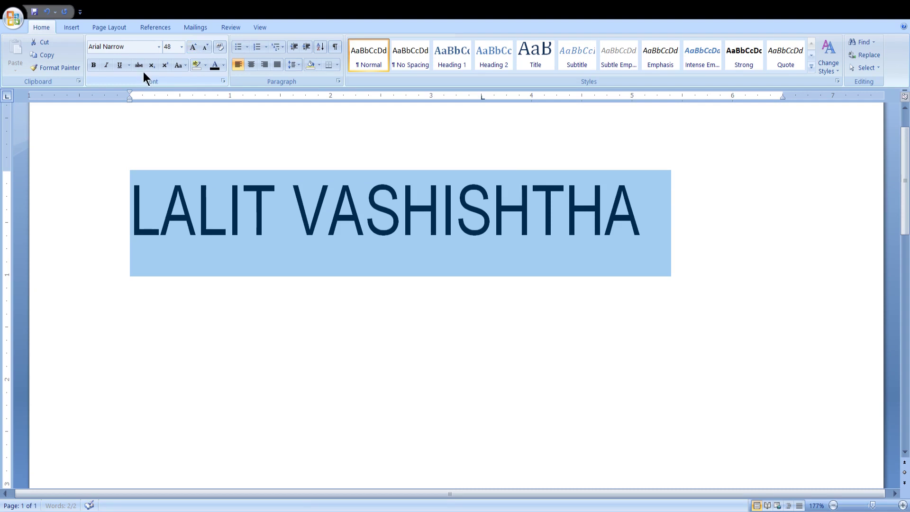
Apply bold, italic and underline to the name, then remove the bold again
click(93, 64)
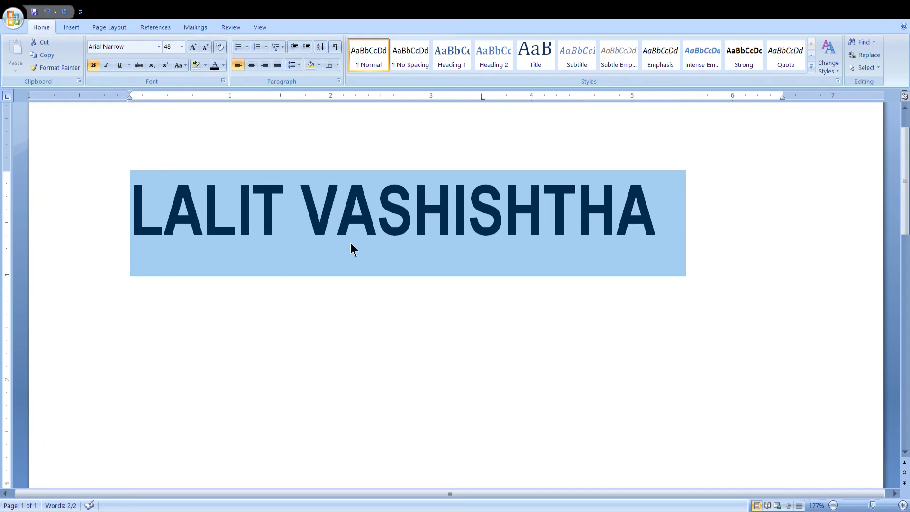
click(104, 65)
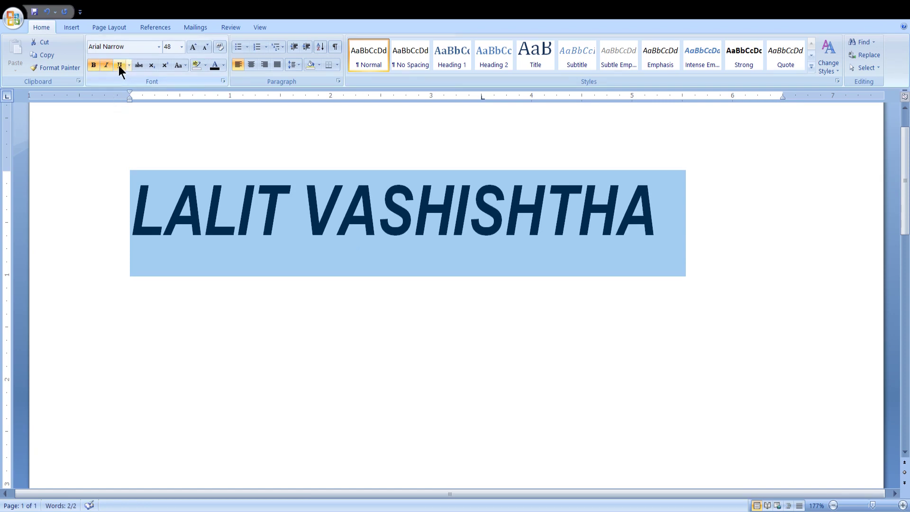
click(119, 65)
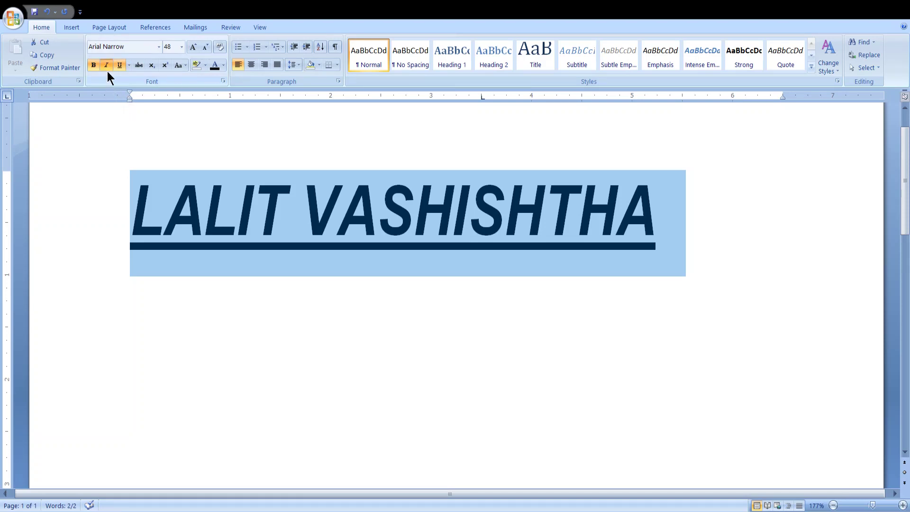
click(153, 66)
click(93, 65)
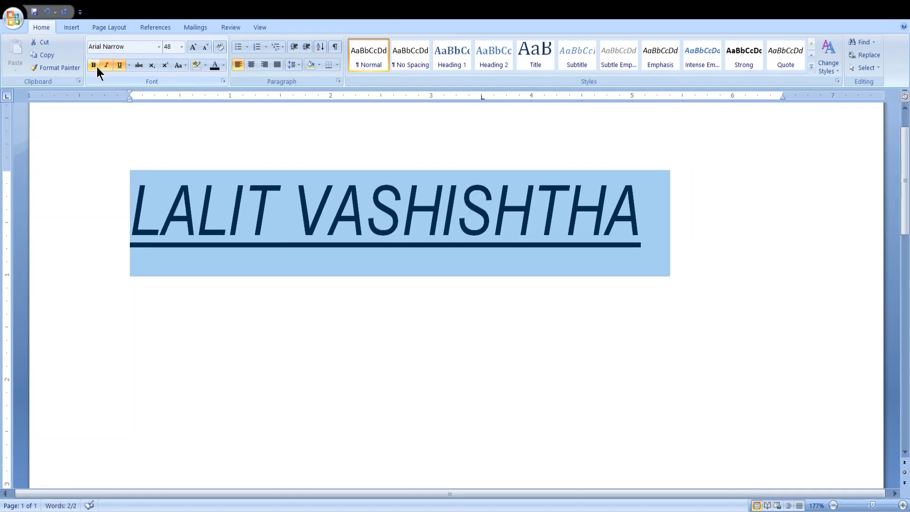
click(227, 317)
drag(296, 210, 658, 212)
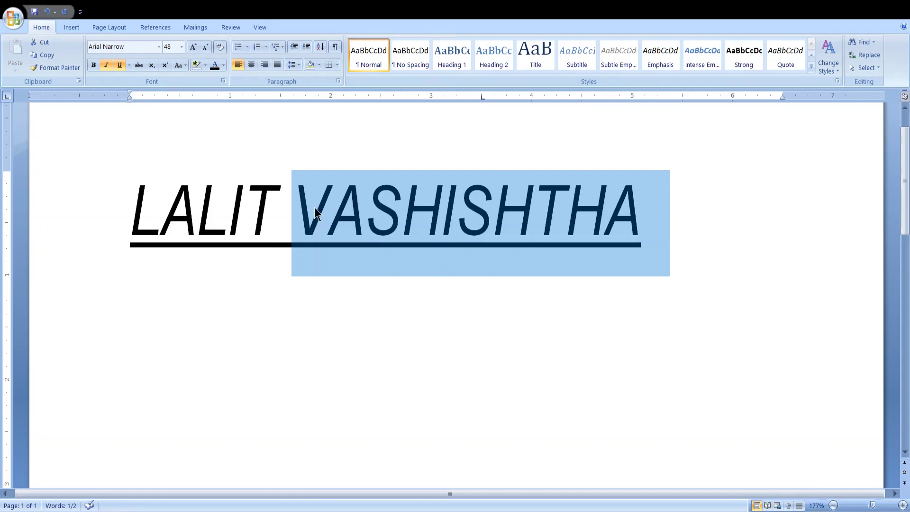
click(92, 67)
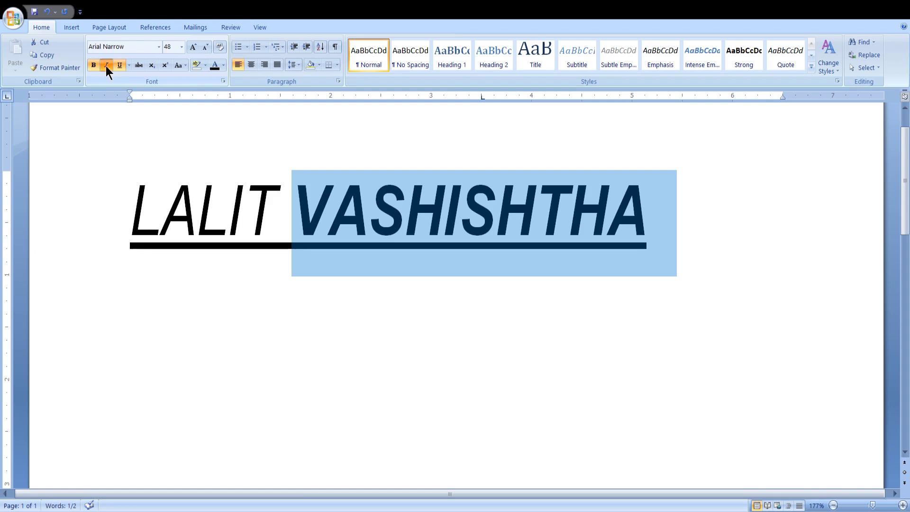
click(106, 66)
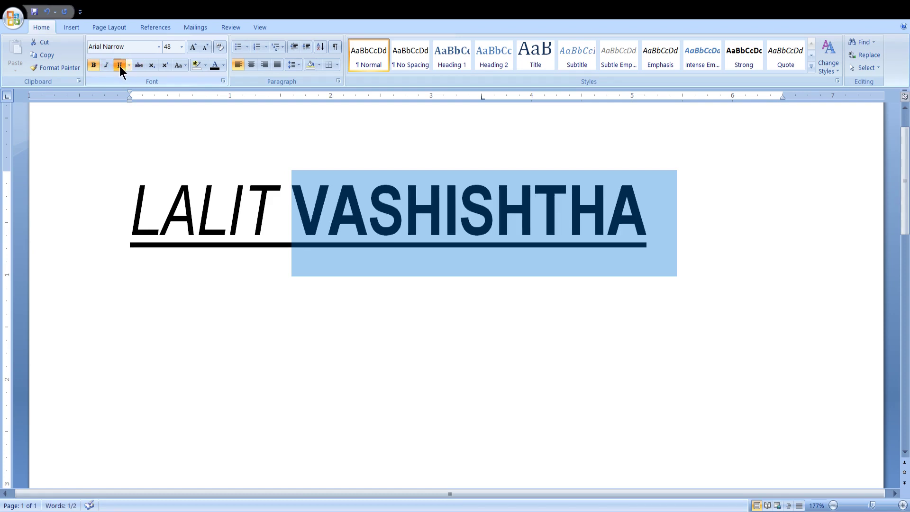
click(120, 66)
click(292, 213)
key(shift+Right)
key(shift+Right)
key(shift+Right)
key(shift+Right)
key(shift+Right)
key(shift+Right)
key(shift+Right)
key(shift+Right)
key(shift+Right)
key(shift+Right)
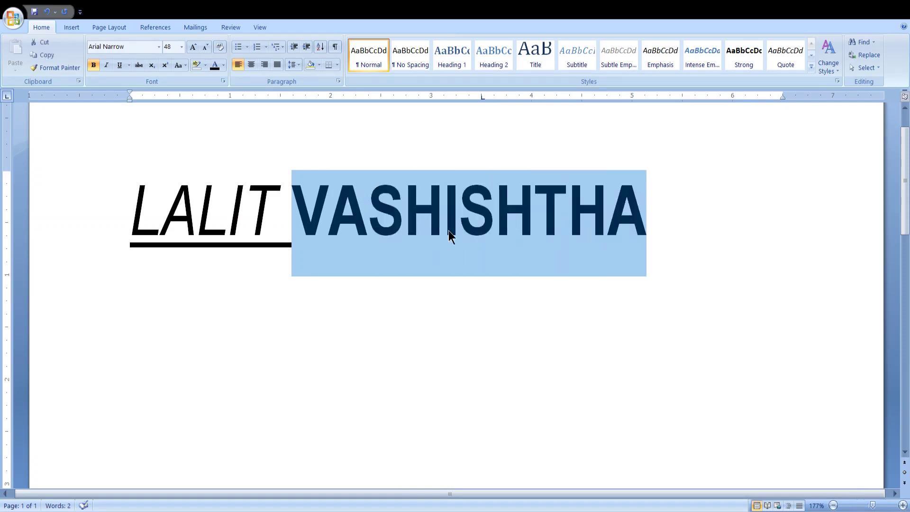
click(118, 65)
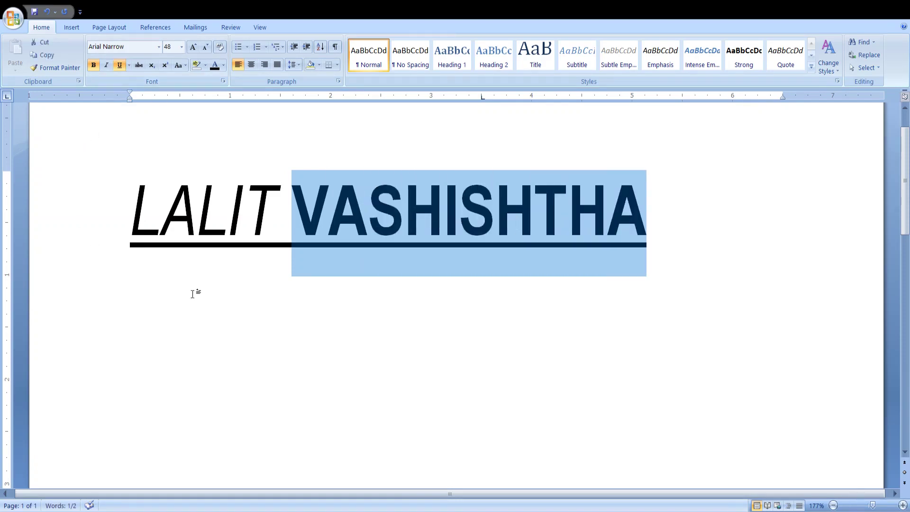
click(297, 299)
key(ctrl+z)
key(ctrl+z)
key(ctrl+z)
key(ctrl+z)
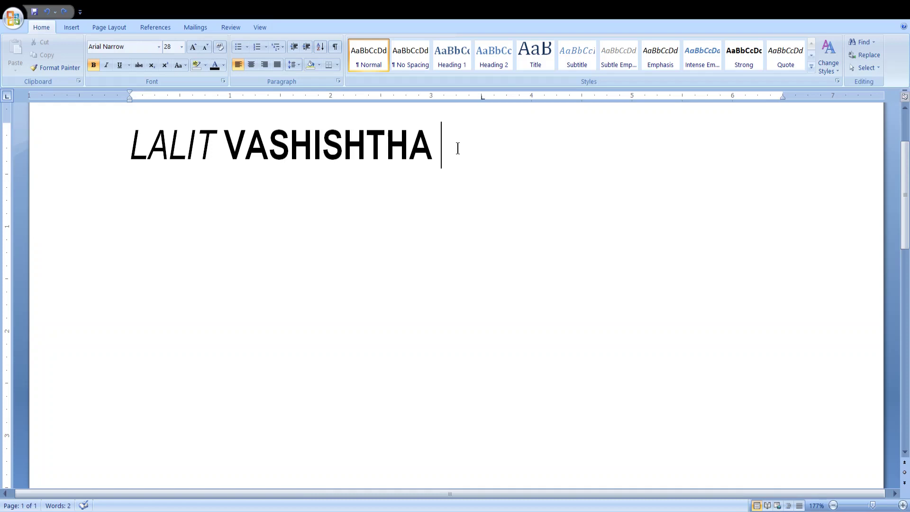
Add a 'key answer' line below the title, then select both lines
key(Return)
text(key an)
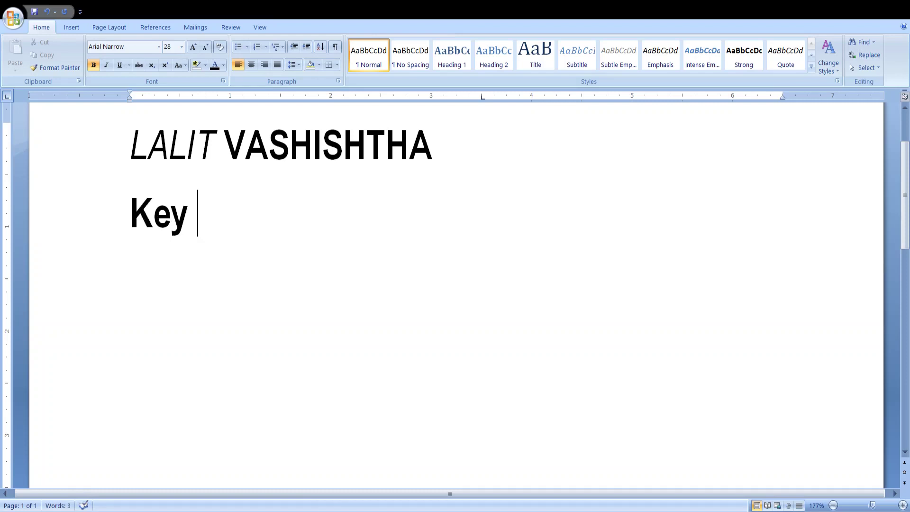
text(swer)
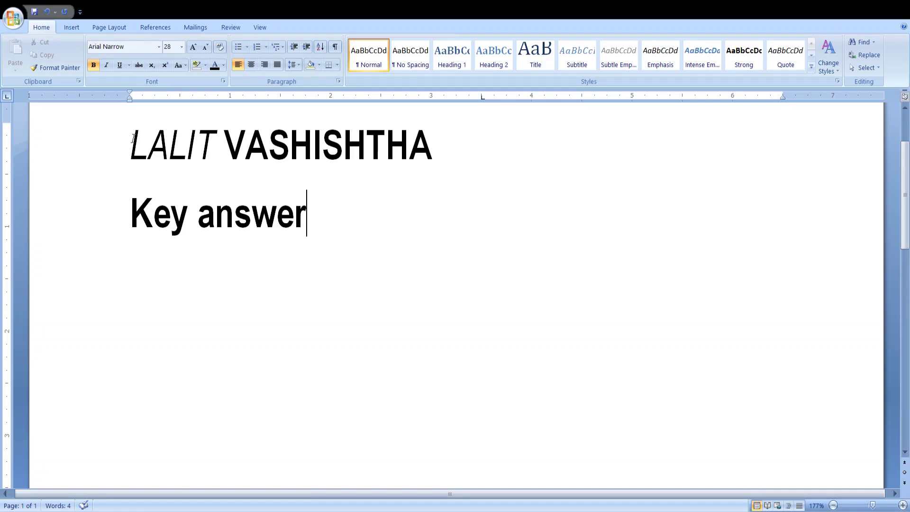
drag(133, 138, 328, 207)
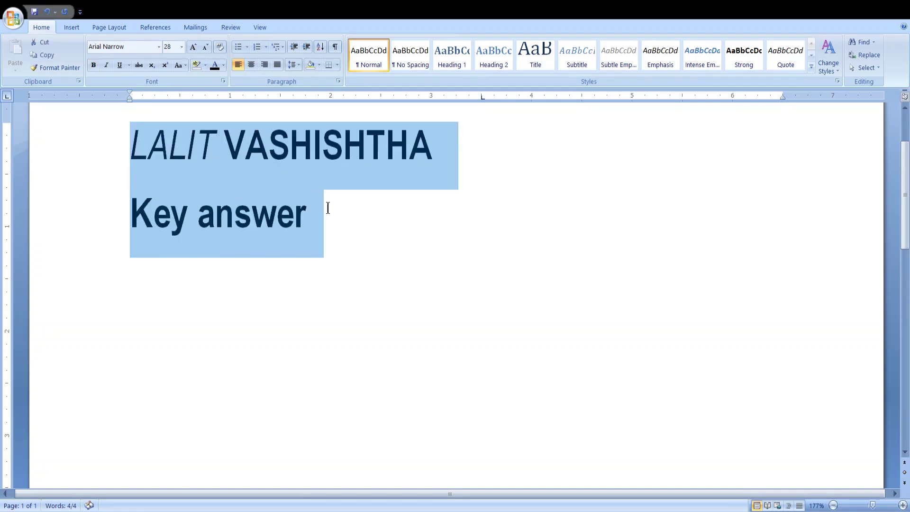
click(251, 66)
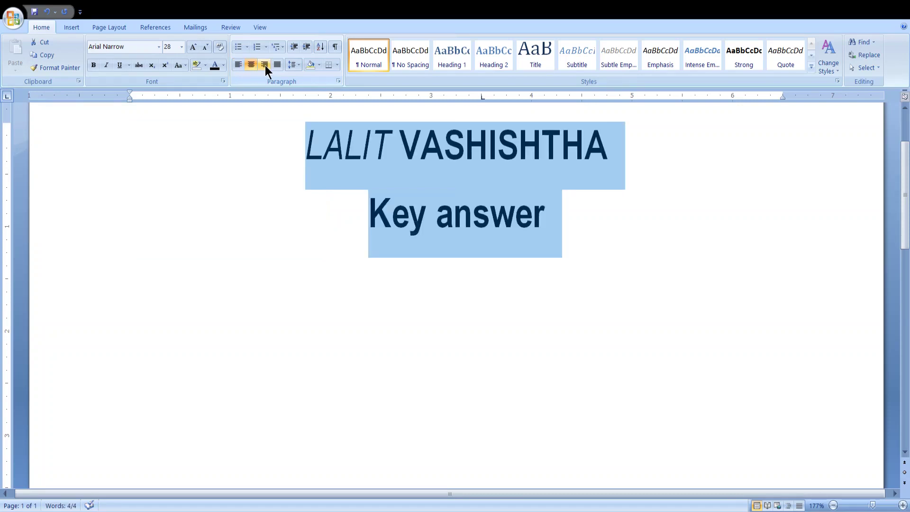
click(266, 66)
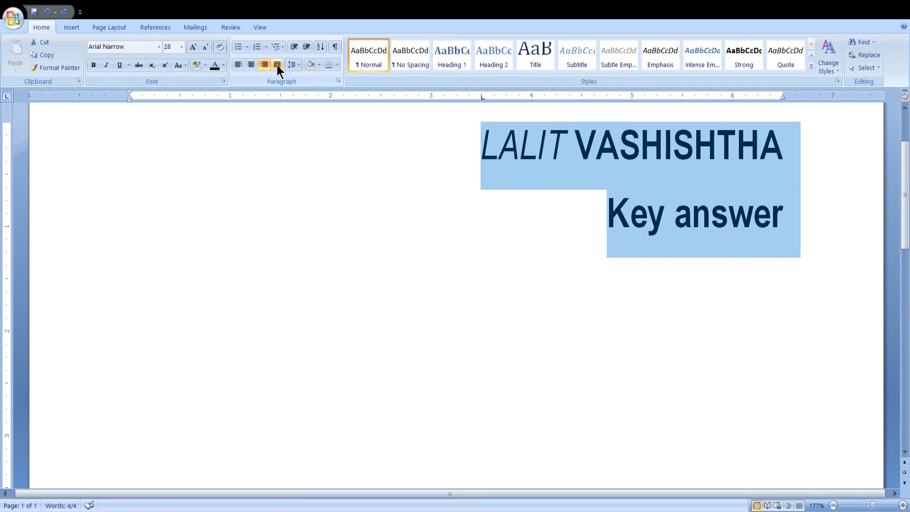
click(276, 65)
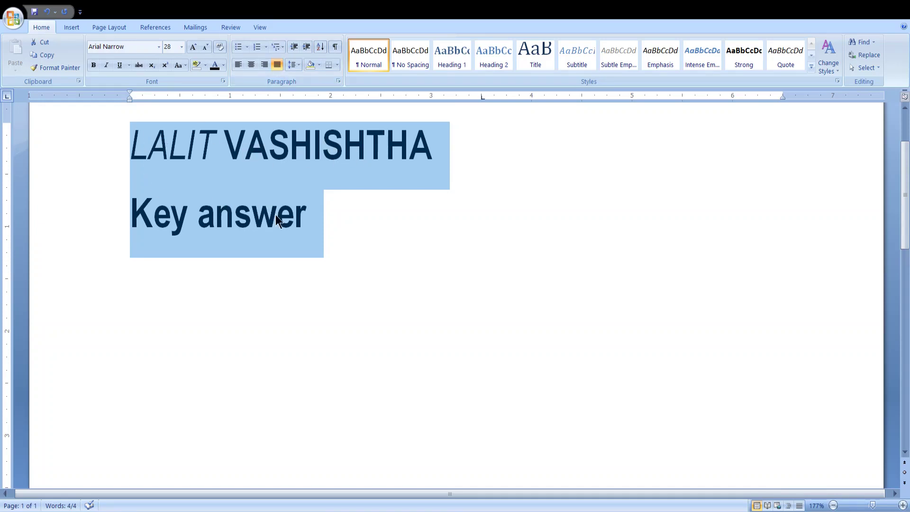
click(316, 213)
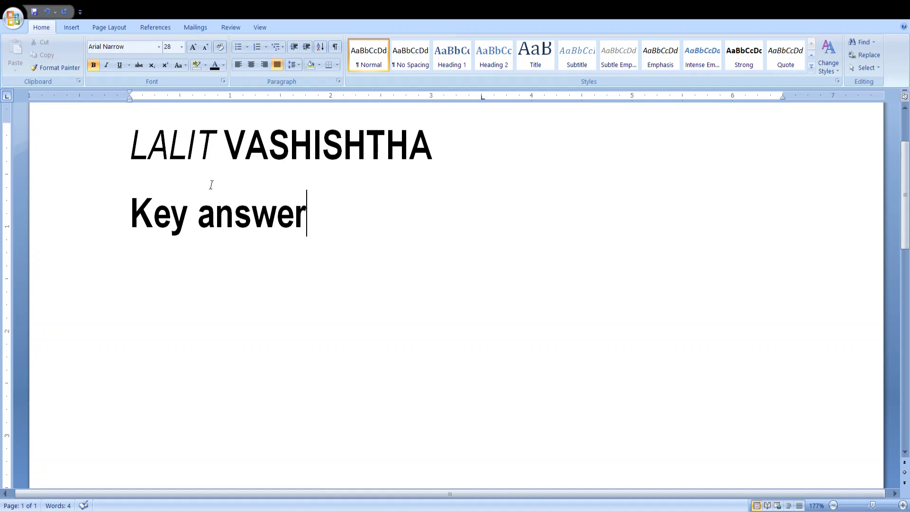
click(238, 67)
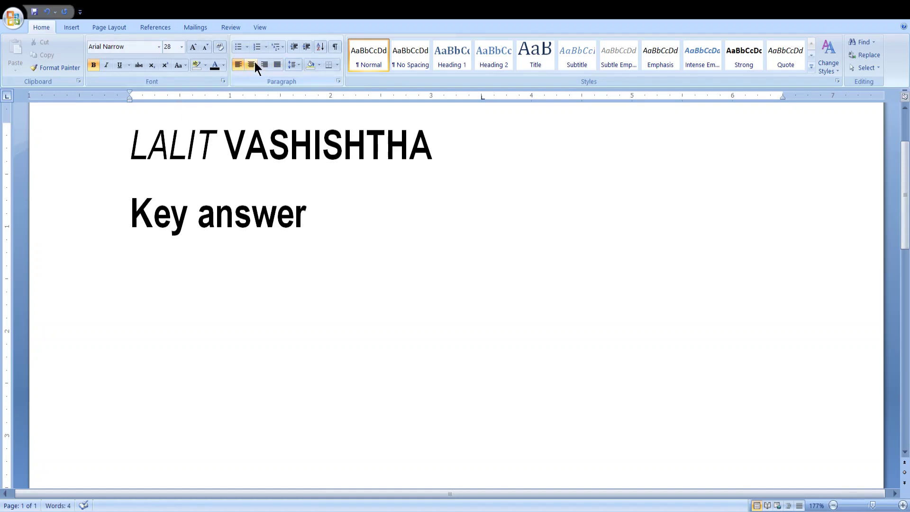
click(251, 64)
click(263, 64)
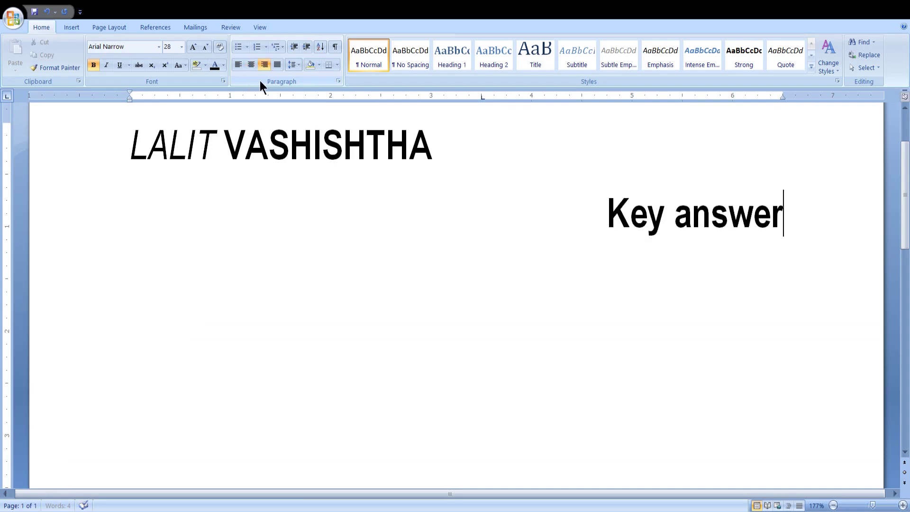
text(zz)
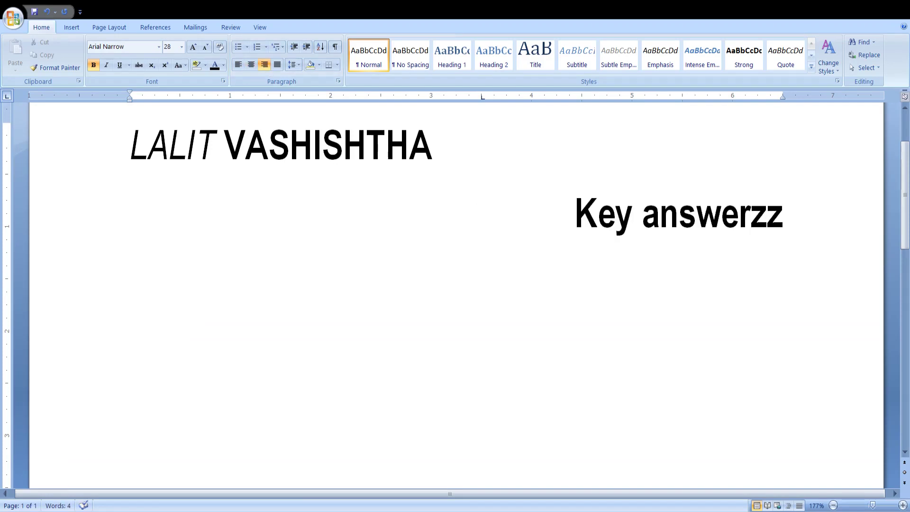
key(BackSpace)
key(BackSpace)
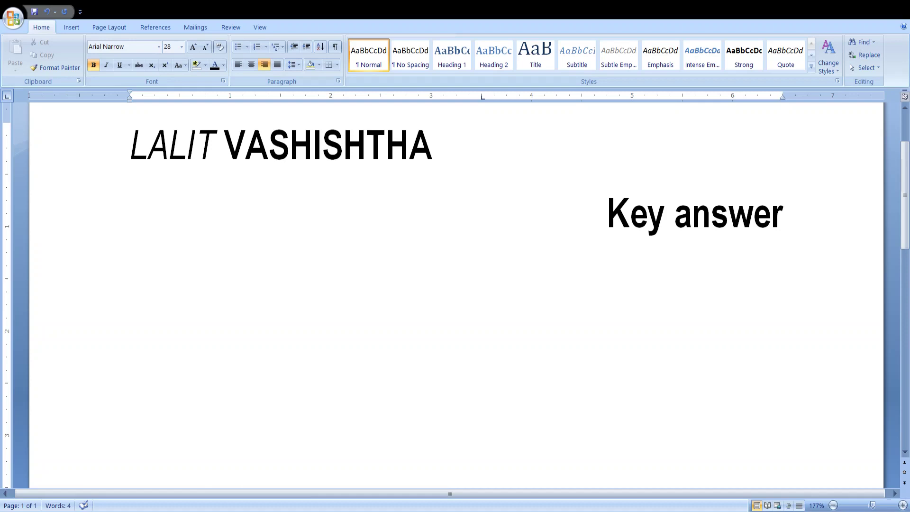
key(ctrl+e)
key(ctrl+l)
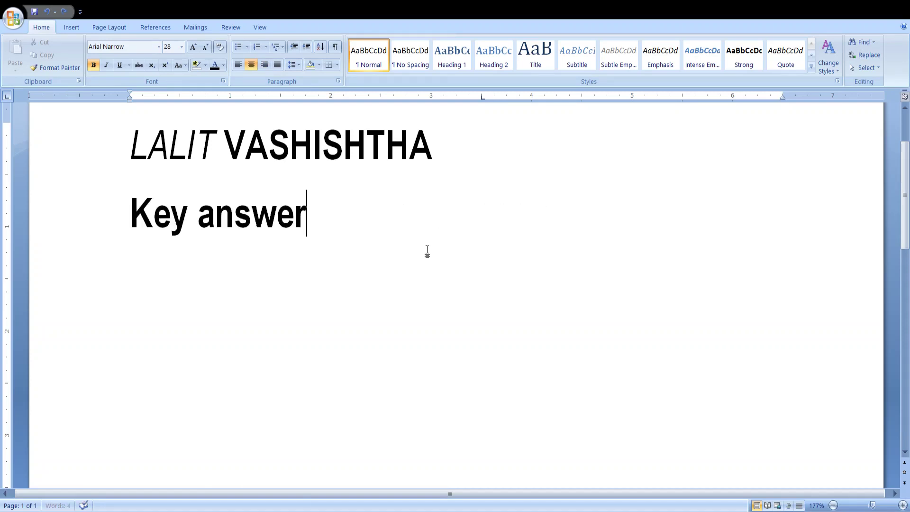
key(ctrl+a)
key(ctrl+r)
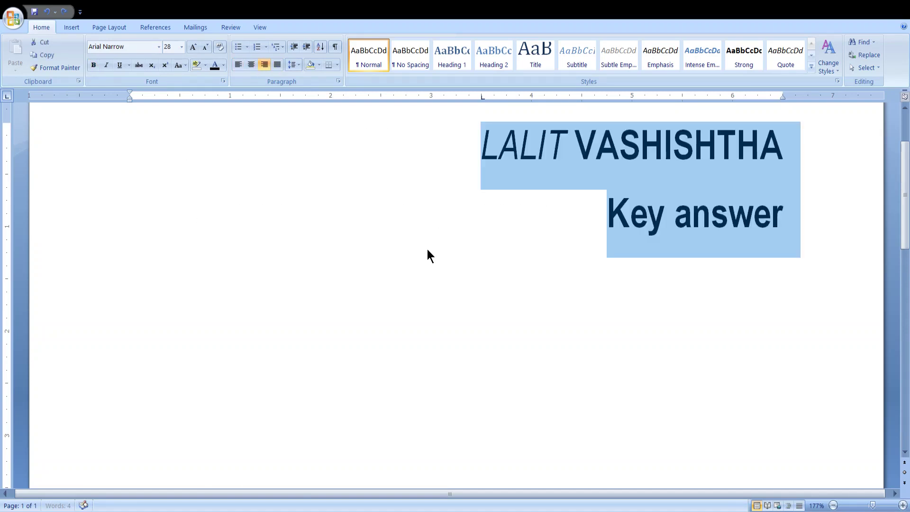
key(ctrl+e)
key(ctrl+l)
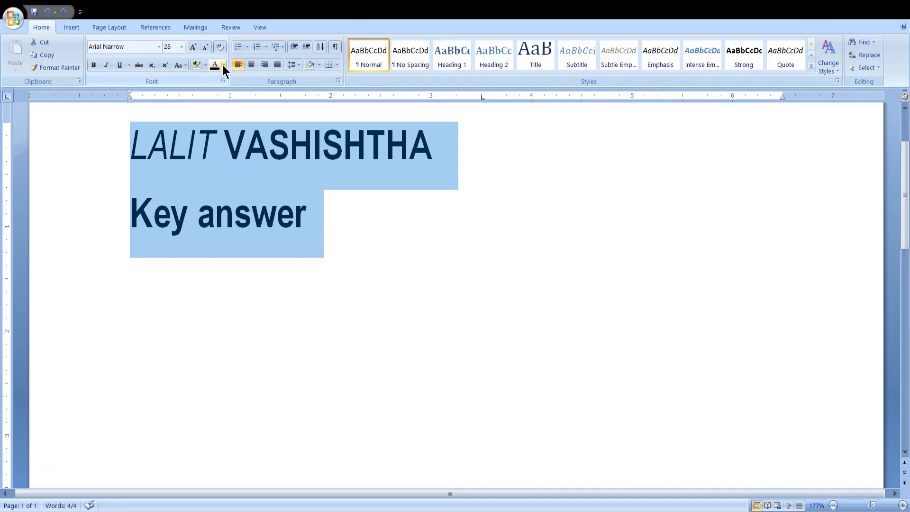
click(192, 194)
drag(131, 140, 216, 142)
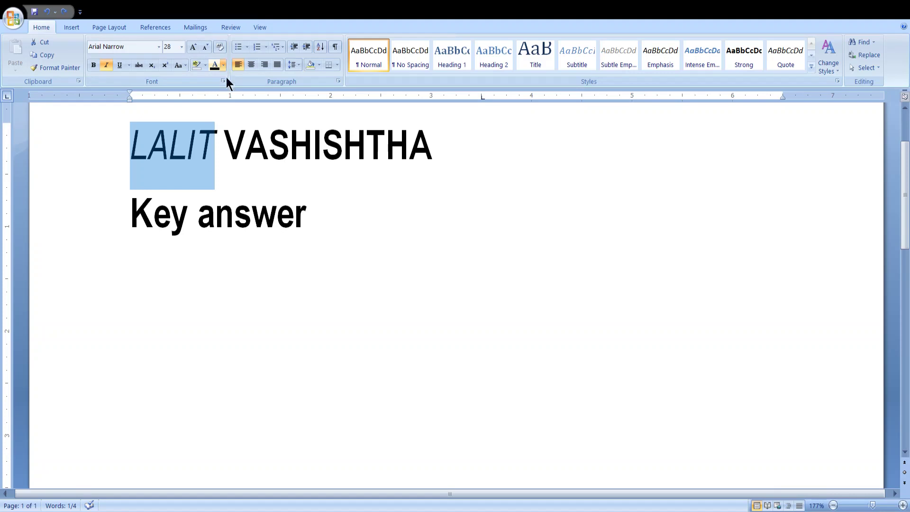
click(244, 136)
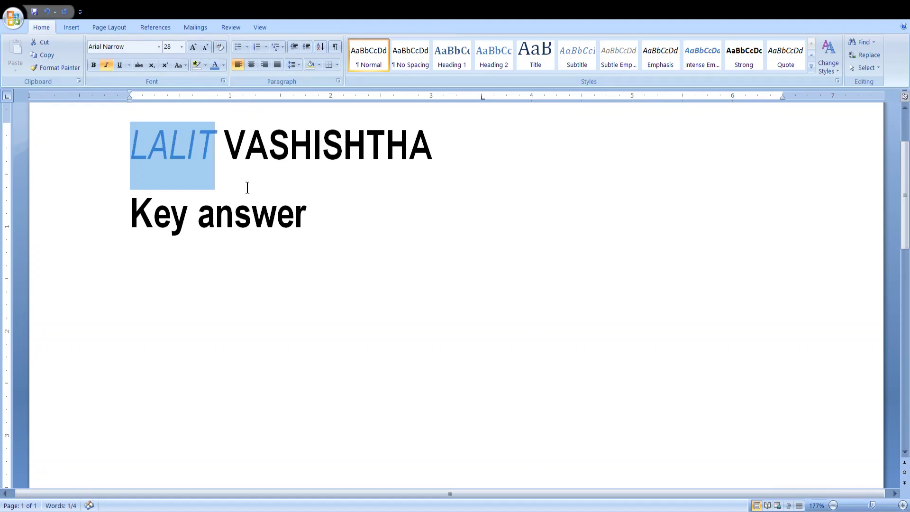
click(307, 213)
drag(133, 140, 210, 138)
click(193, 47)
click(194, 48)
click(193, 47)
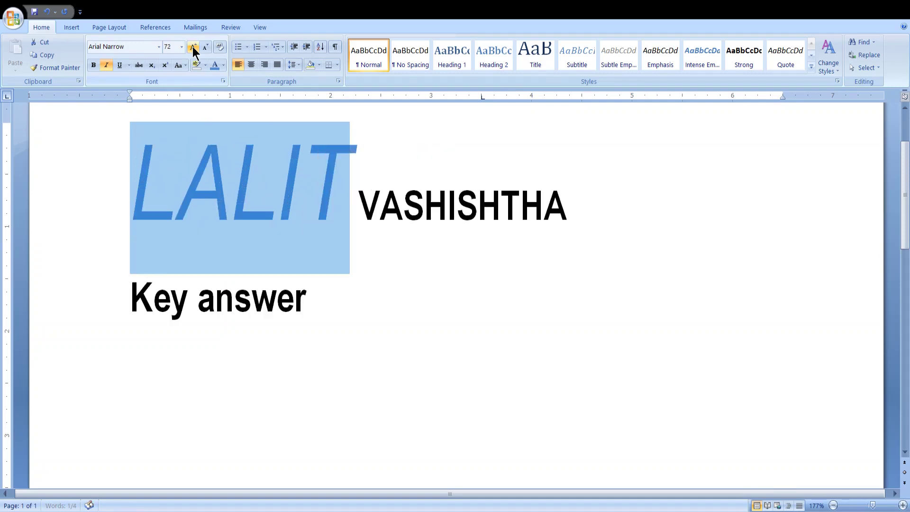
click(354, 239)
drag(136, 138, 353, 176)
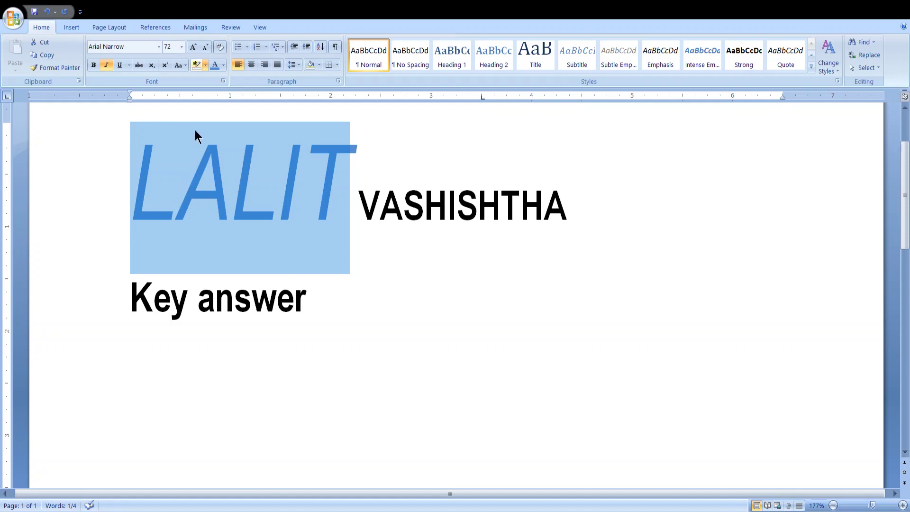
click(216, 83)
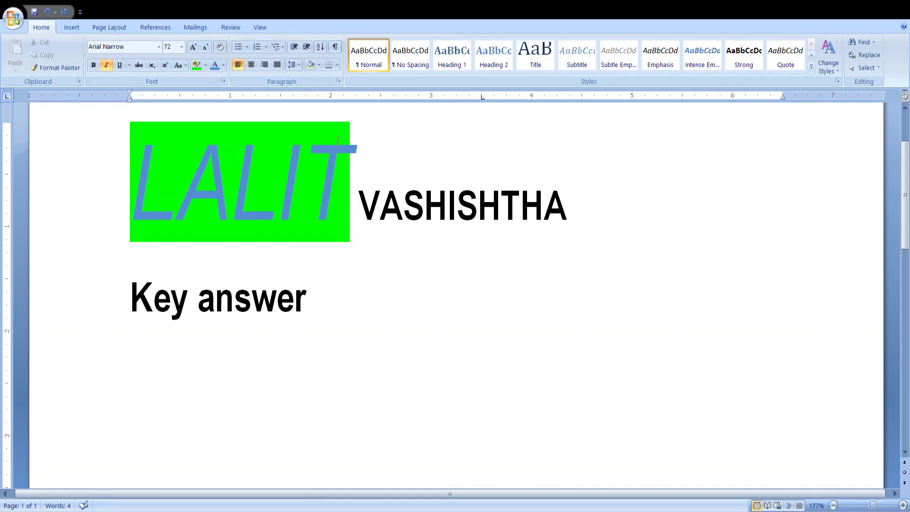
double_click(322, 265)
key(ctrl+shift+comma)
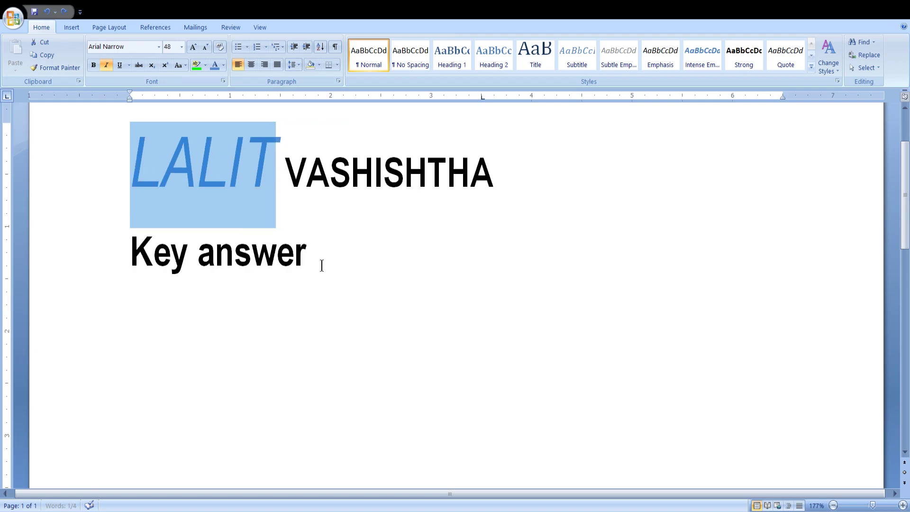
key(ctrl+shift+comma)
key(ctrl+shift+comma)
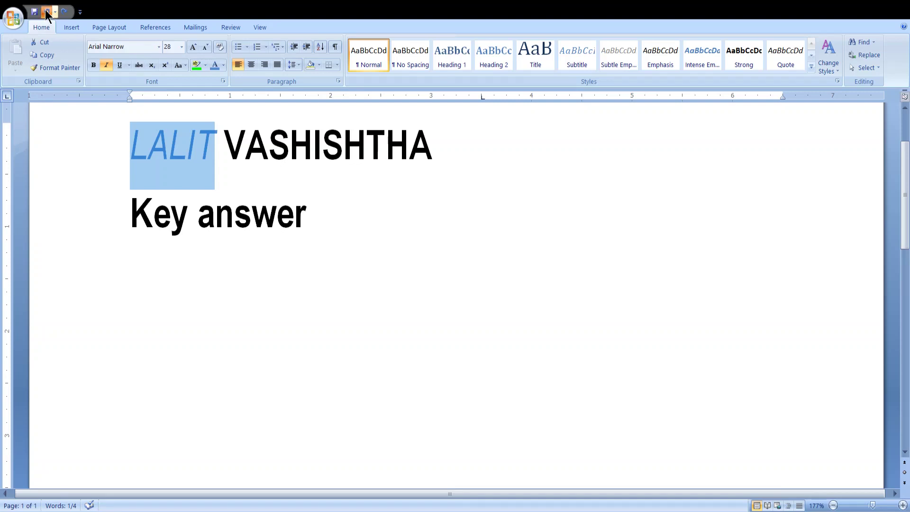
click(46, 11)
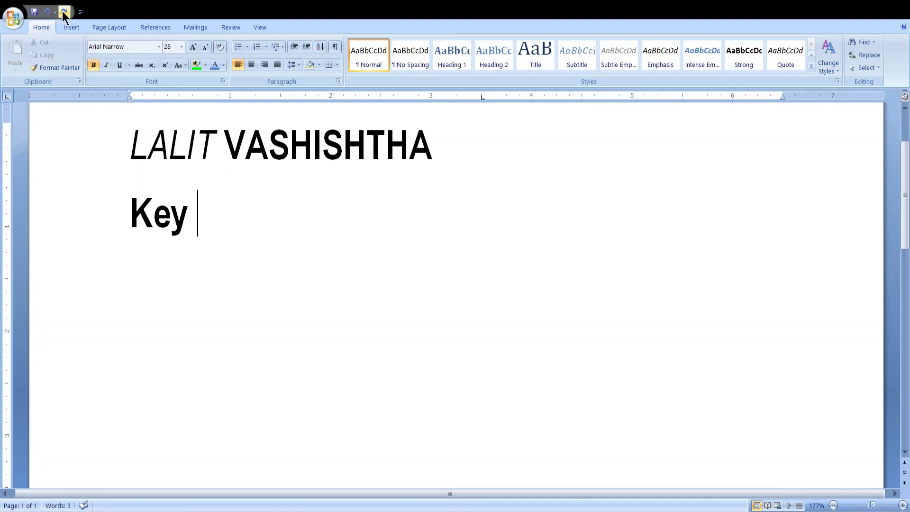
click(64, 12)
click(62, 11)
click(61, 11)
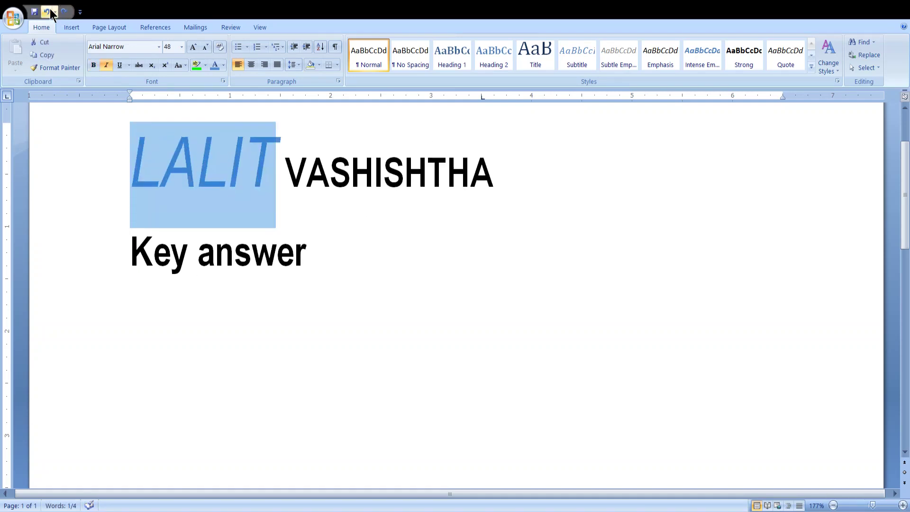
click(50, 11)
click(50, 11)
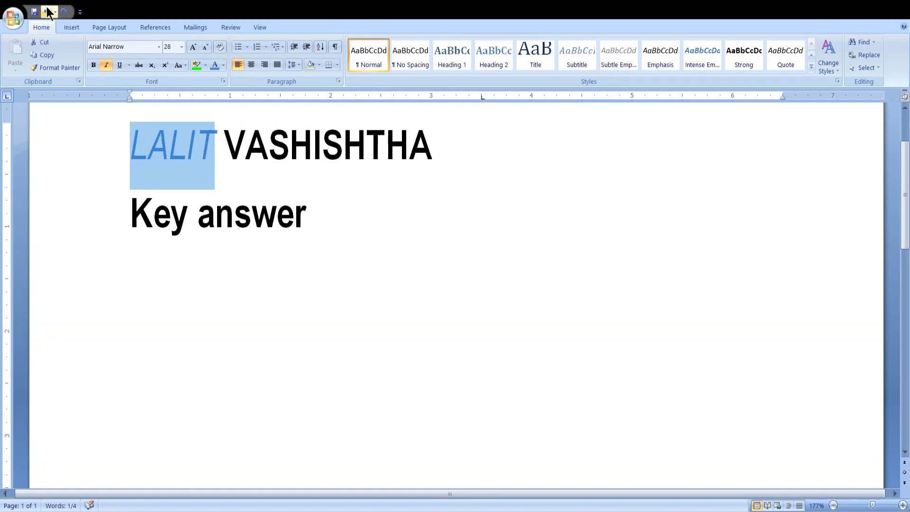
click(251, 202)
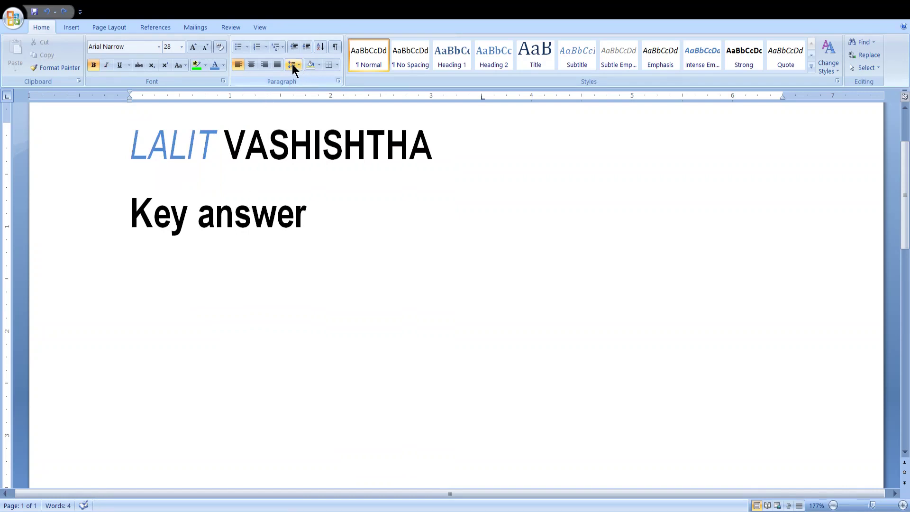
drag(131, 161, 319, 211)
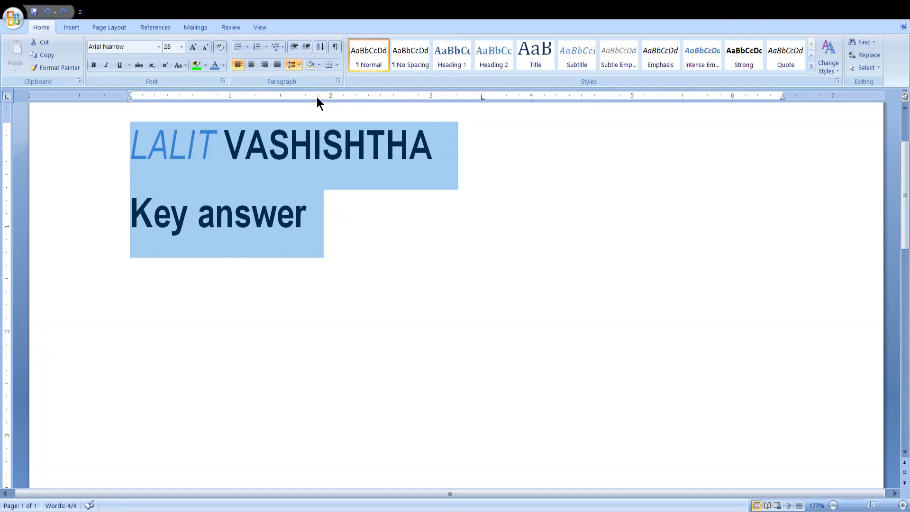
key(ctrl+1)
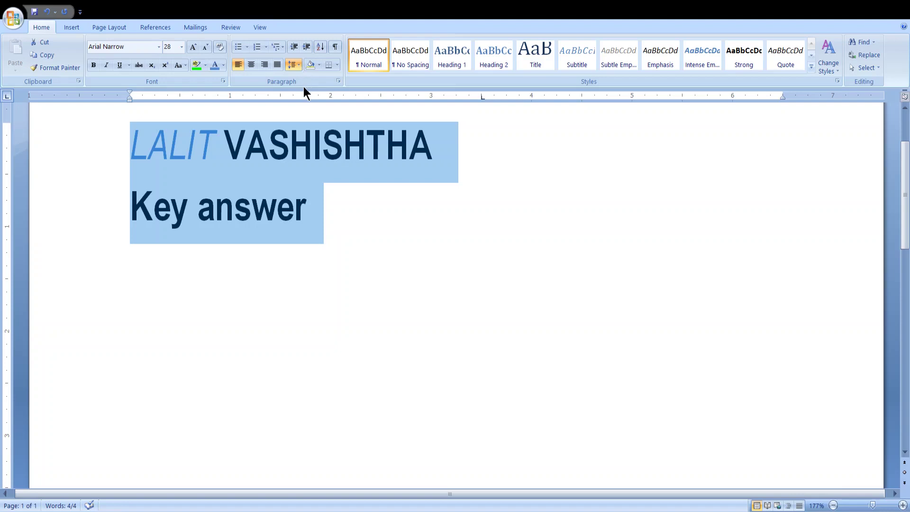
key(ctrl+2)
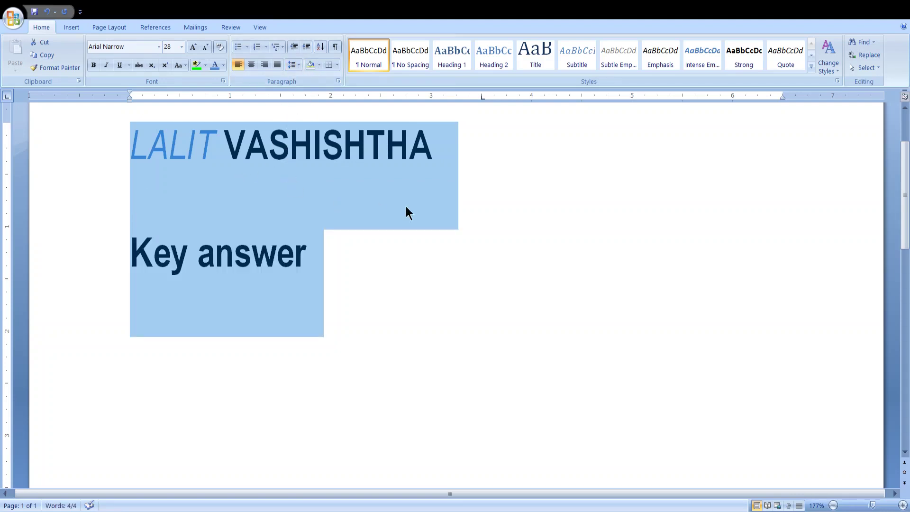
click(405, 255)
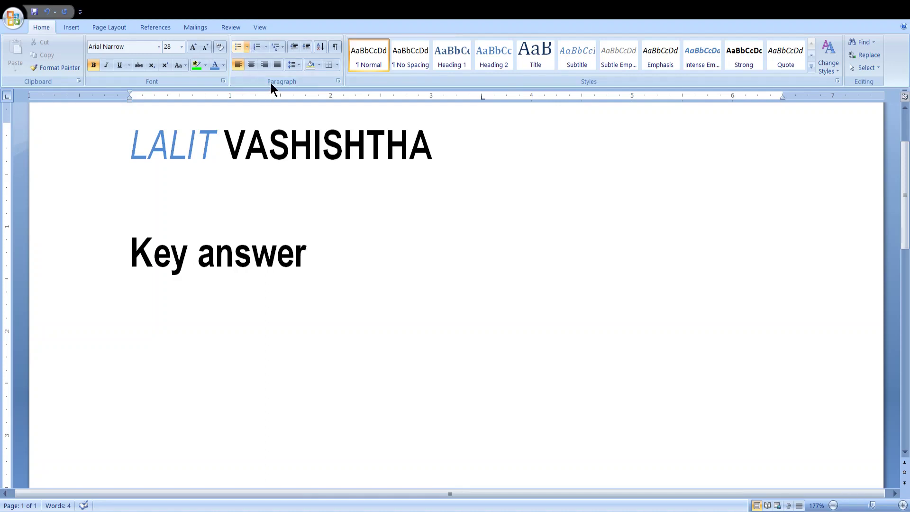
Give Key answer a hollow circle bullet, removing a trial checkmark bullet from the title
key(ctrl+shift+l)
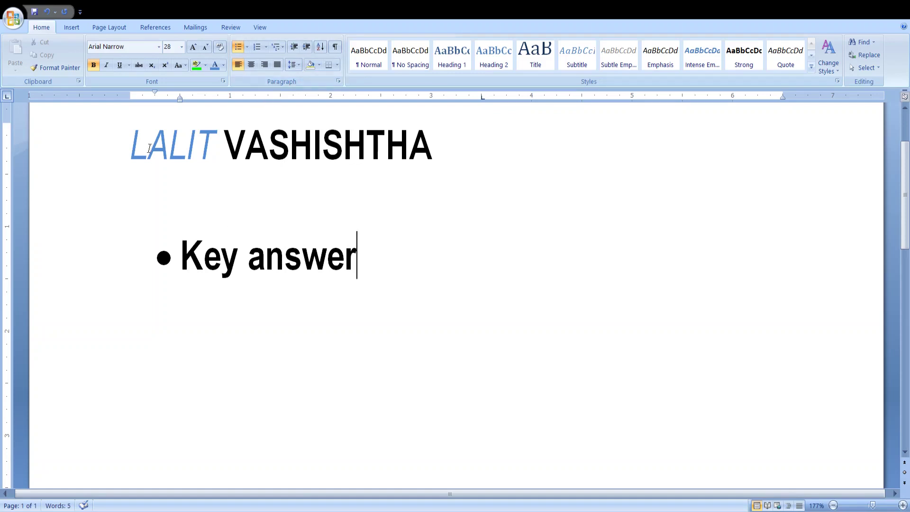
click(138, 142)
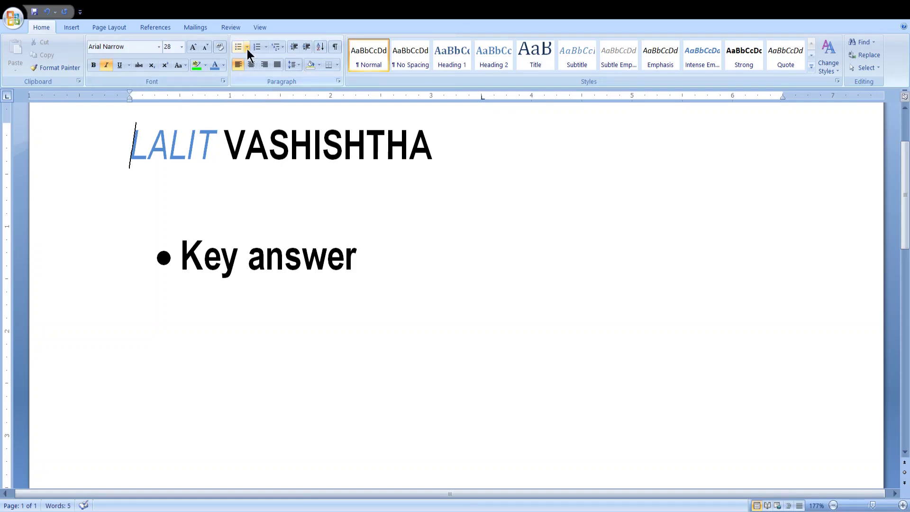
key(ctrl+shift+l)
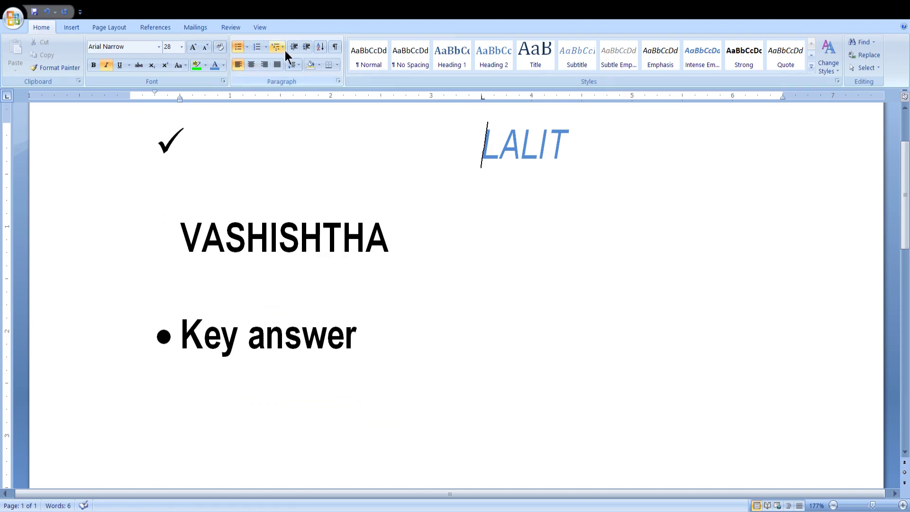
click(243, 46)
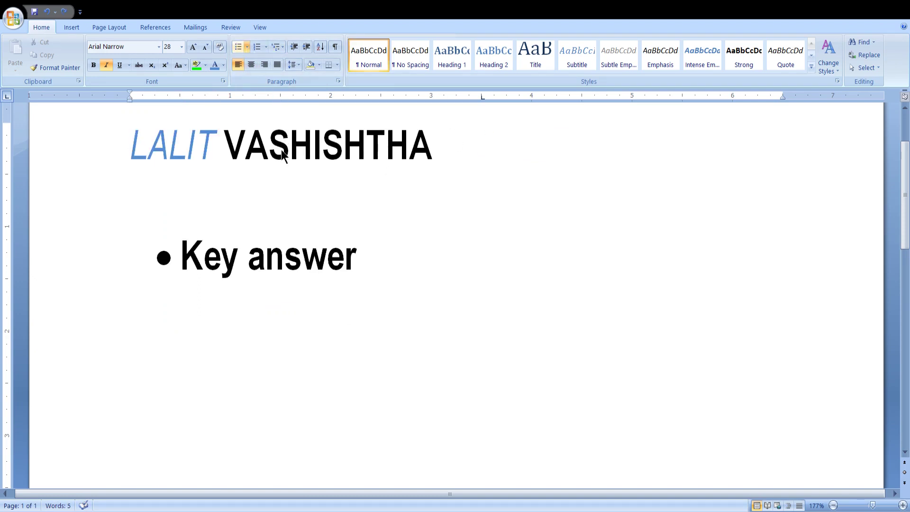
key(ctrl+End)
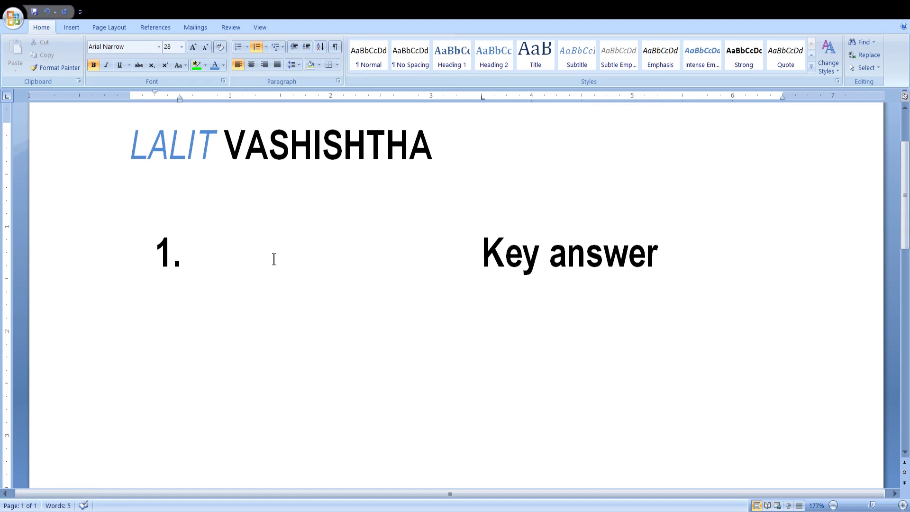
key(ctrl+z)
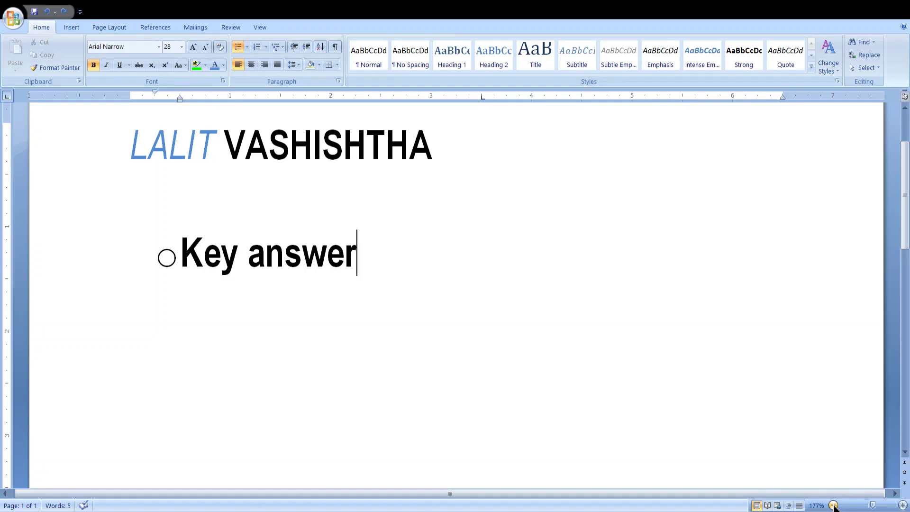
Step the zoom down to 90%, up to 160%, then set about 164% with the slider
click(833, 505)
click(833, 505)
click(833, 505)
click(834, 506)
click(833, 505)
click(833, 506)
click(833, 505)
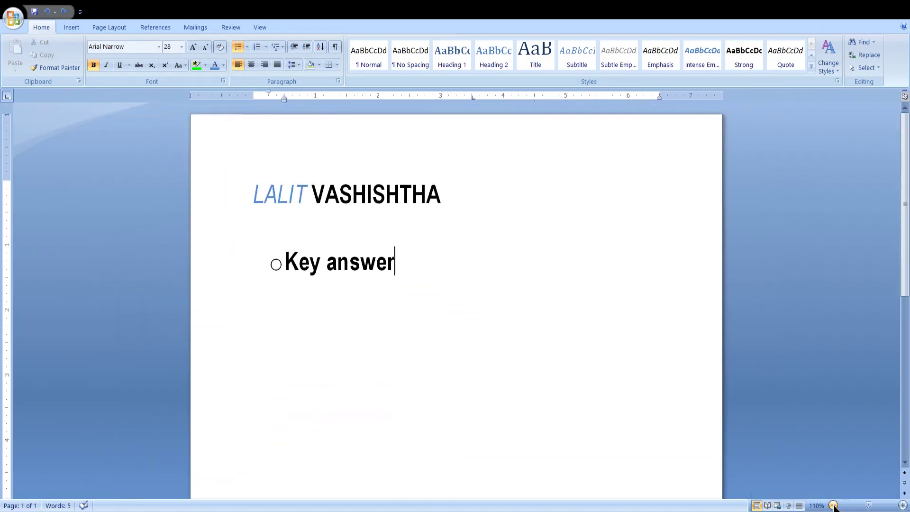
click(833, 506)
click(833, 506)
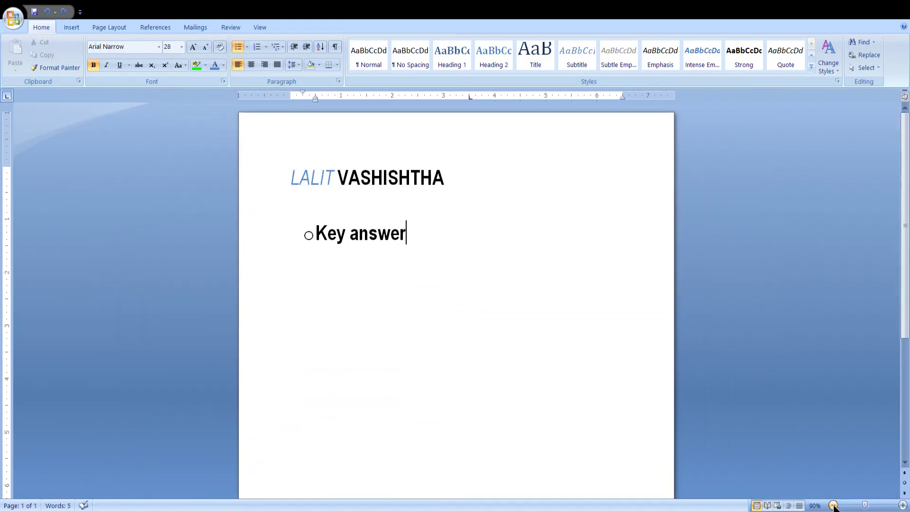
click(902, 505)
click(902, 505)
click(902, 505)
click(902, 505)
click(902, 505)
click(902, 505)
click(902, 505)
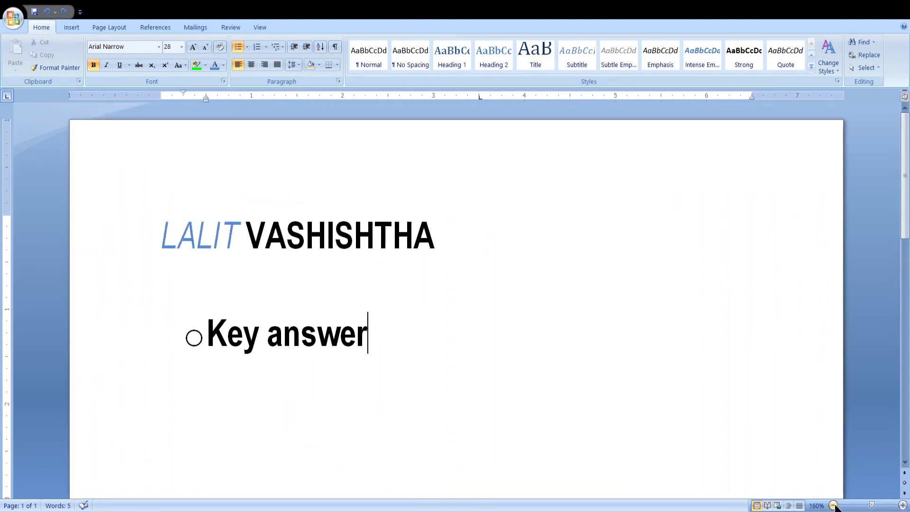
click(867, 505)
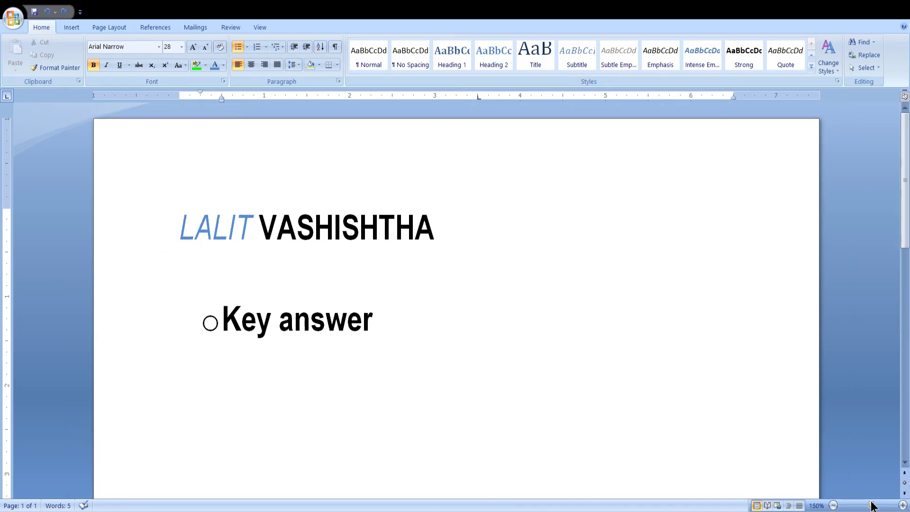
mouse_move(870, 505)
mouse_down()
mouse_move(858, 505)
mouse_move(870, 505)
mouse_up()
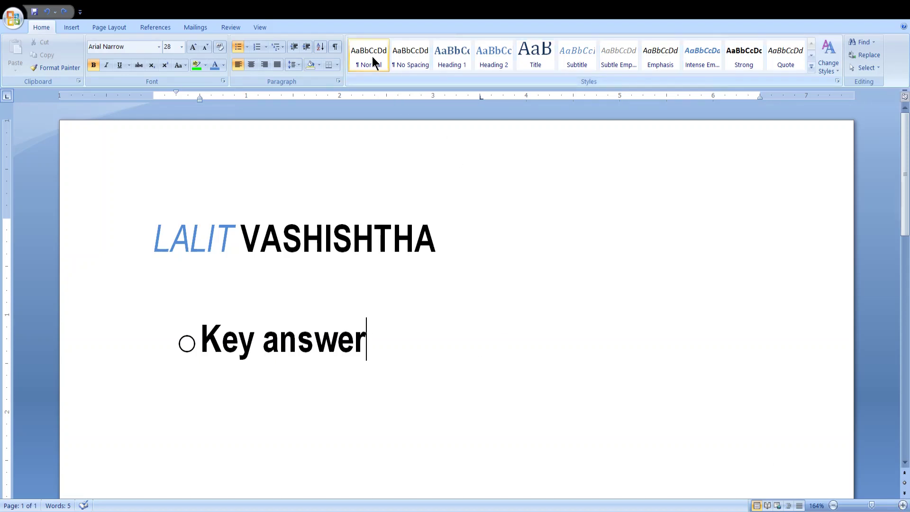
Try the Heading 1 through Heading 7 styles on Key answer
click(400, 49)
click(455, 49)
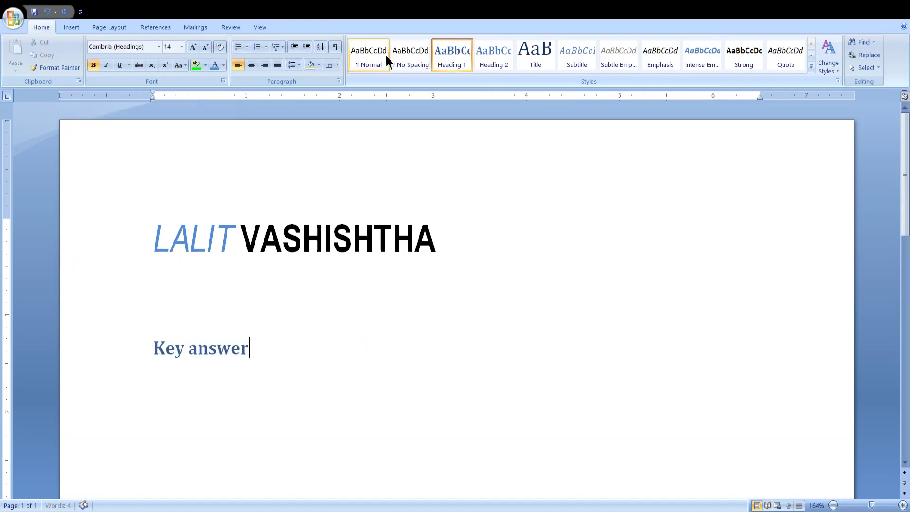
click(363, 54)
click(456, 47)
click(495, 49)
click(535, 49)
click(575, 49)
click(618, 53)
click(660, 55)
click(691, 55)
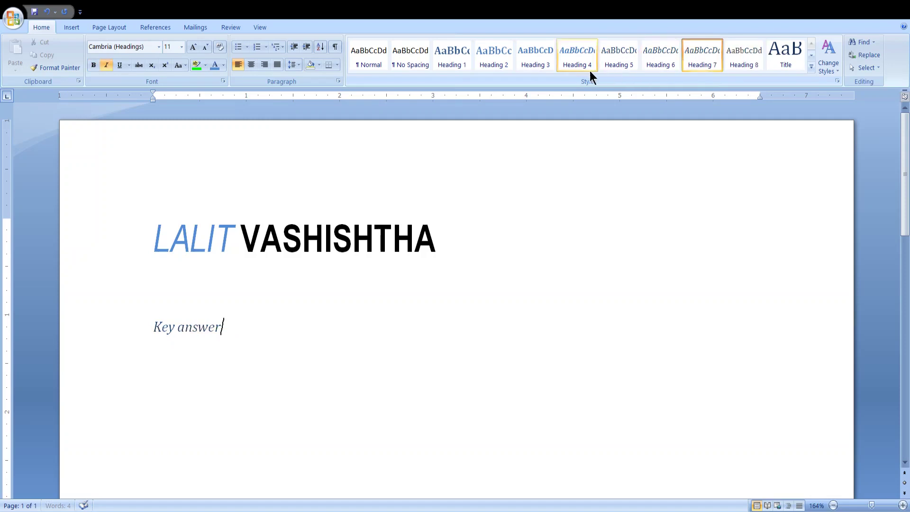
Settle Key answer on the No Spacing style after trying Heading 2 and Normal
click(482, 52)
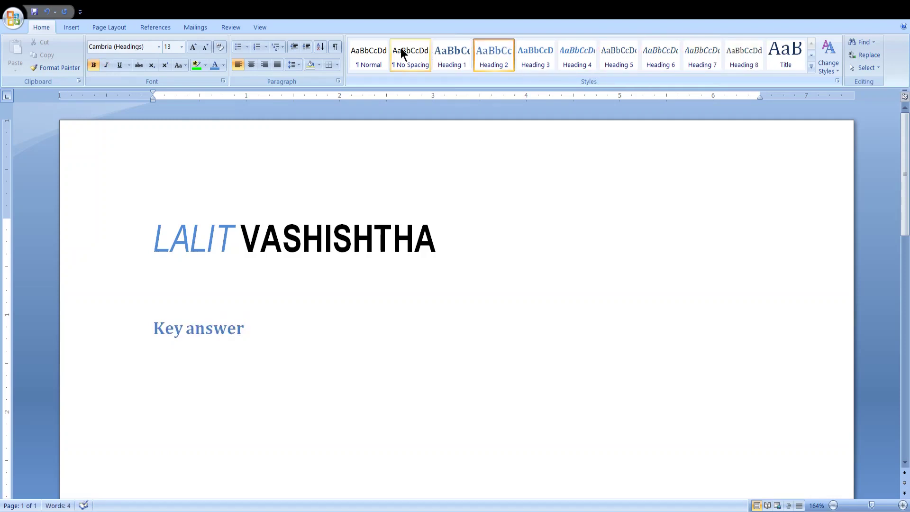
click(385, 51)
click(426, 55)
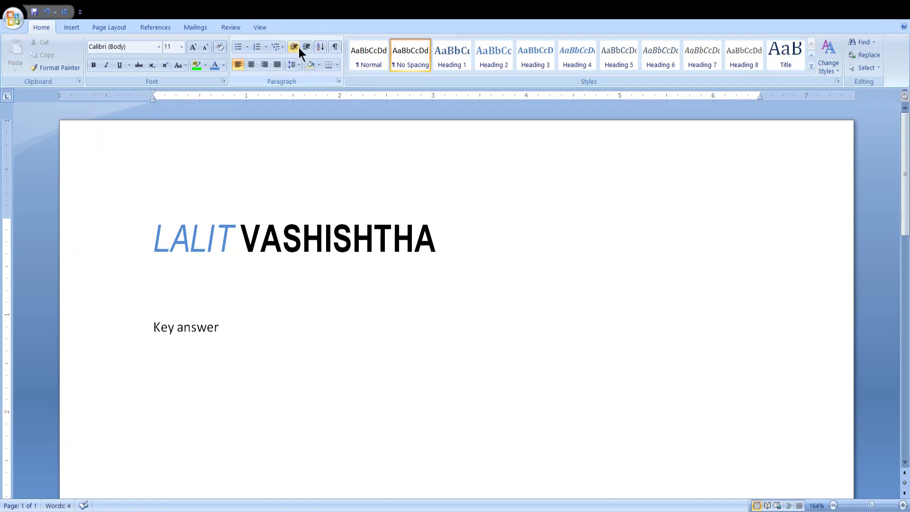
click(34, 13)
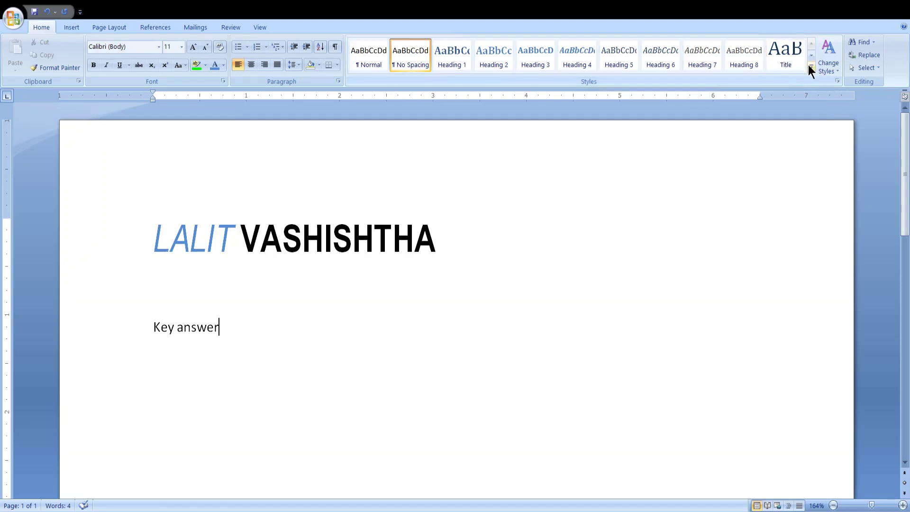
click(832, 69)
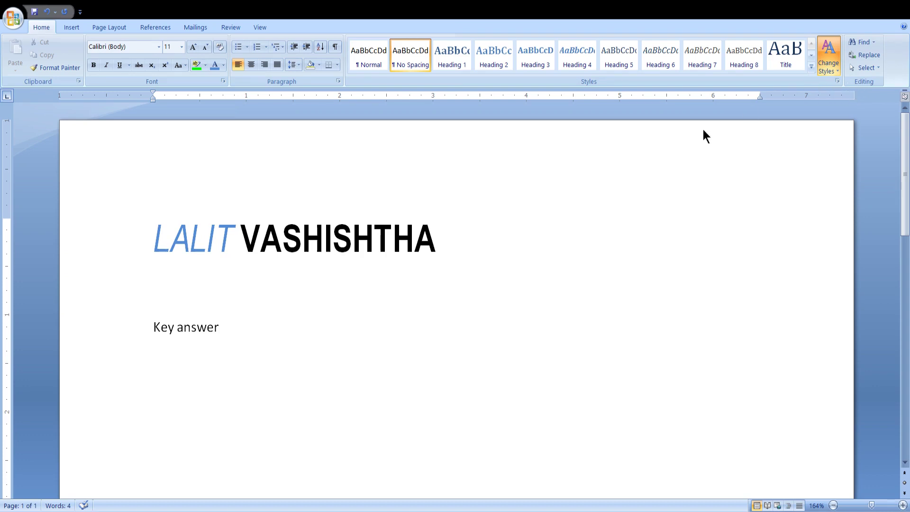
drag(150, 233, 439, 254)
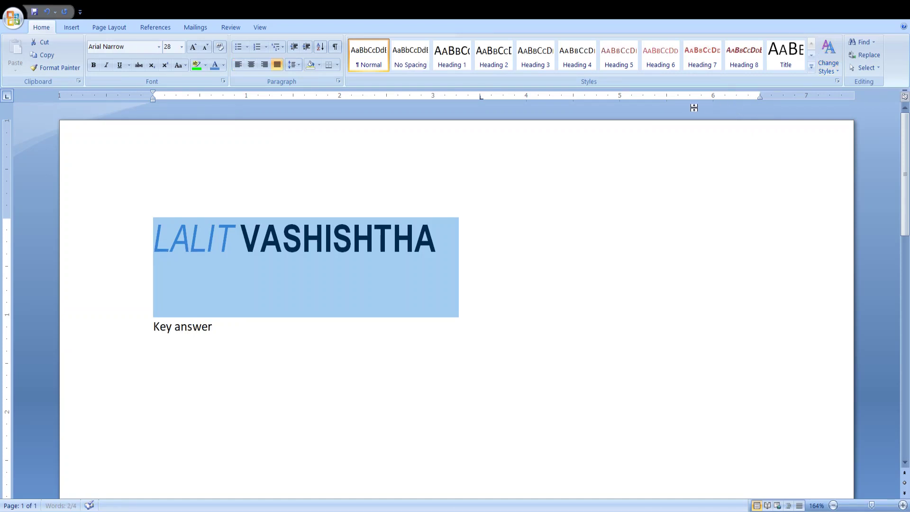
Apply Heading 8 to the title and switch to a Cambria-based style set
click(671, 54)
click(690, 55)
click(730, 53)
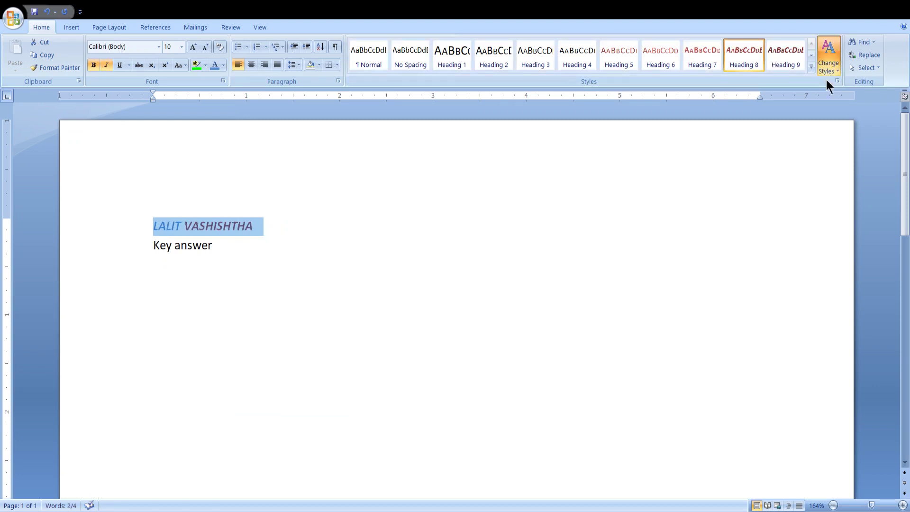
click(724, 152)
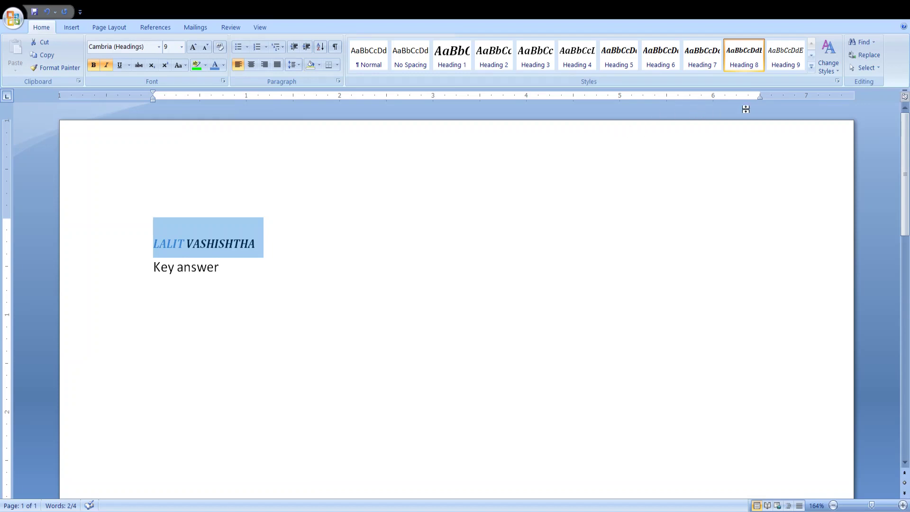
click(828, 72)
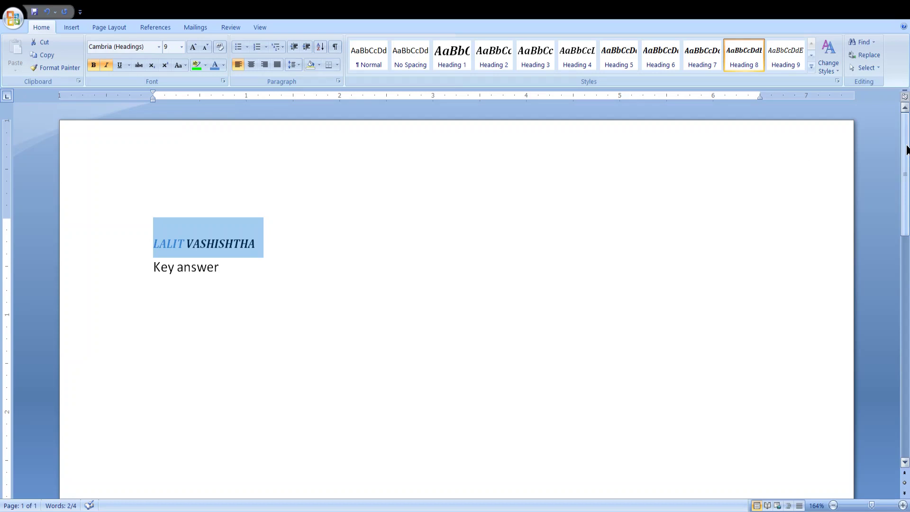
mouse_move(905, 197)
mouse_down()
mouse_move(908, 367)
mouse_move(901, 189)
mouse_move(907, 365)
mouse_move(784, 244)
mouse_move(896, 220)
mouse_move(905, 180)
mouse_up()
scroll(434, 230, up, 3)
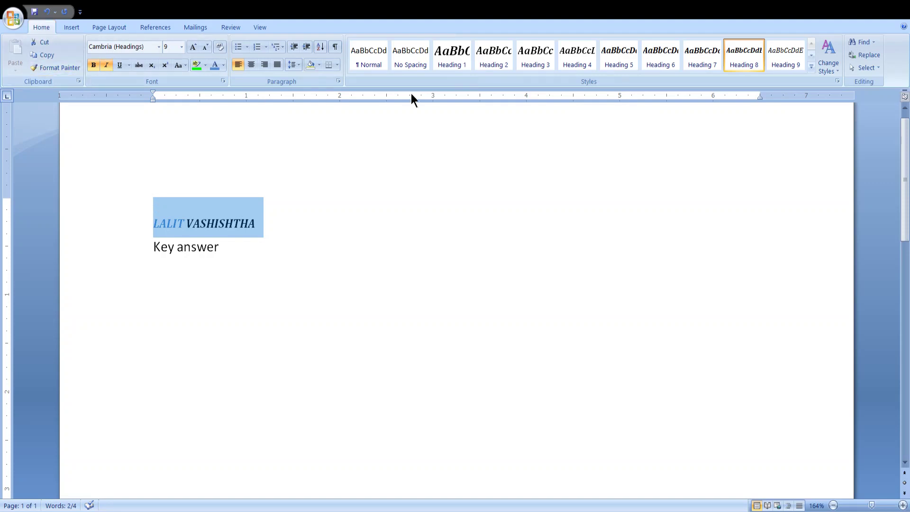
Browse the Insert, Page Layout, References, Mailings, Review and View tabs, ending on Insert
click(67, 28)
click(103, 27)
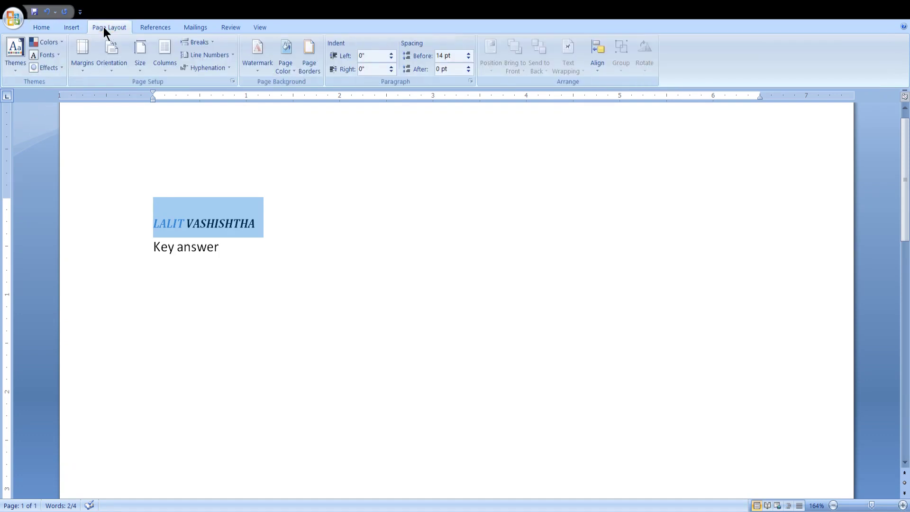
click(161, 28)
click(194, 27)
click(232, 27)
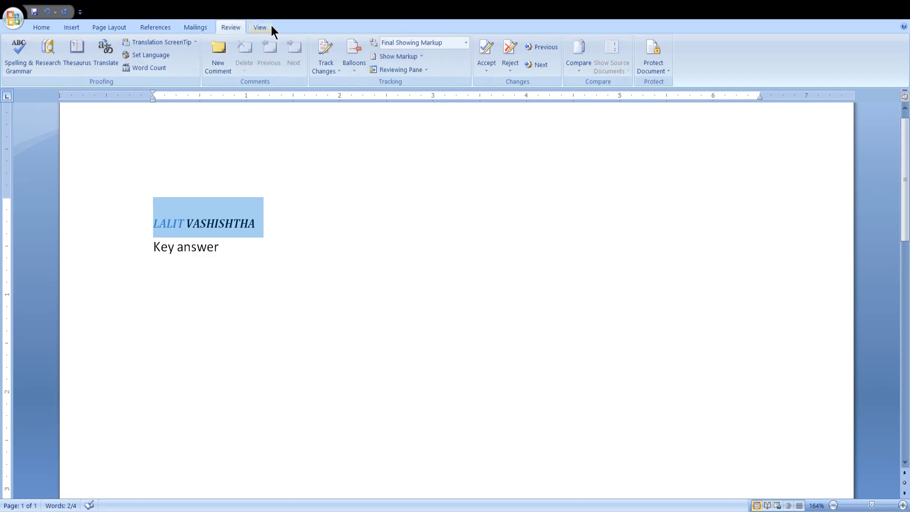
click(263, 27)
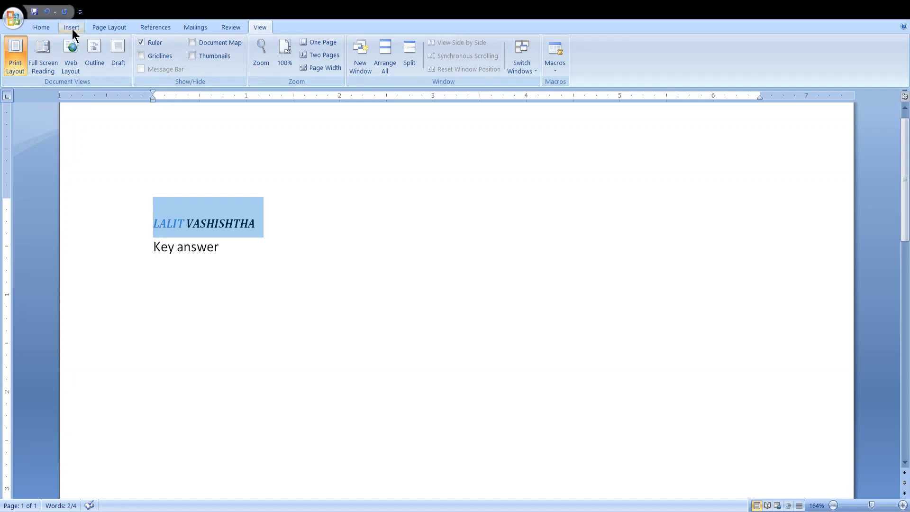
click(72, 29)
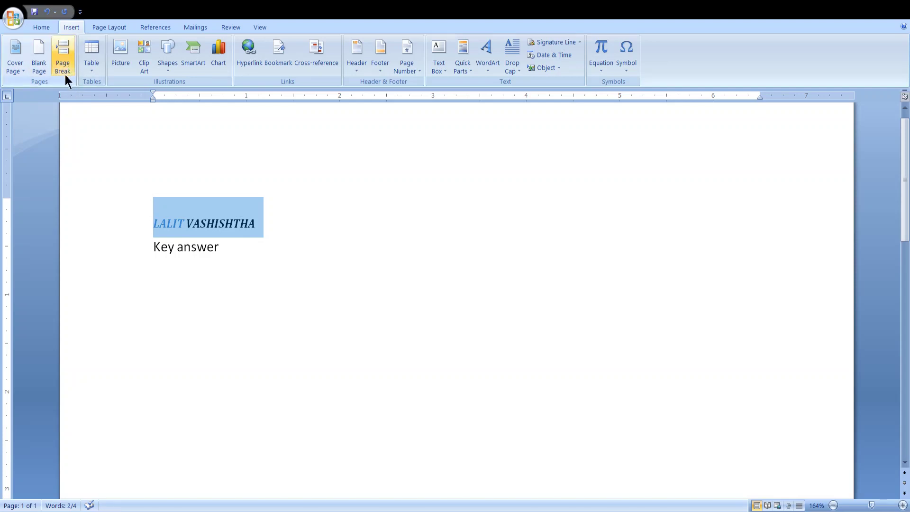
Insert an empty 3-column, 2-row table directly below the 'Key answer' line
click(93, 77)
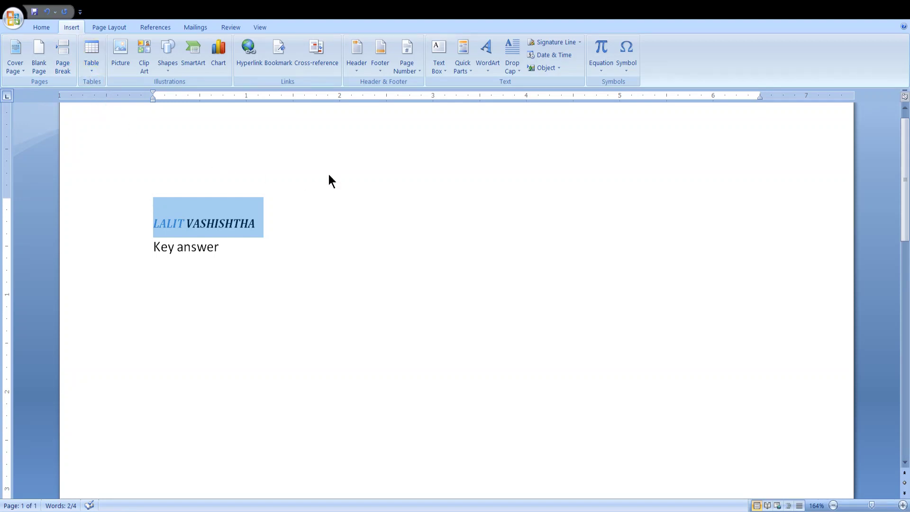
click(287, 271)
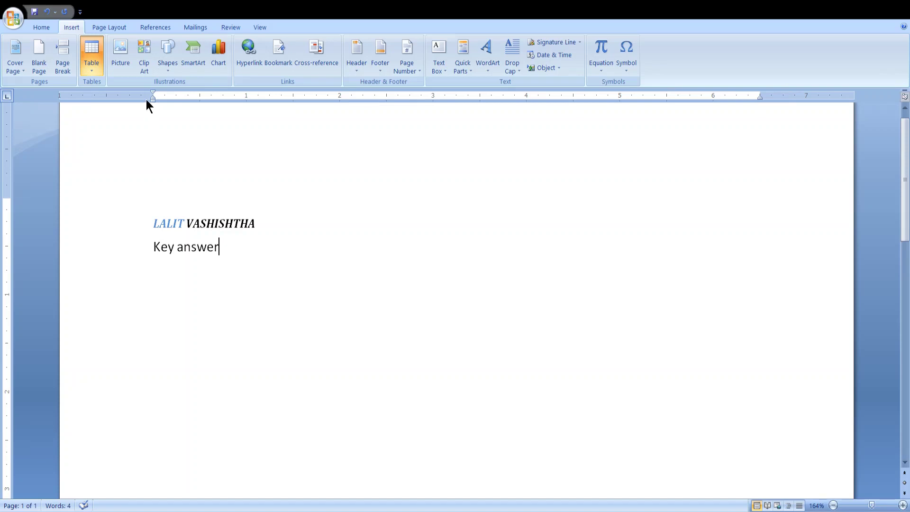
click(117, 108)
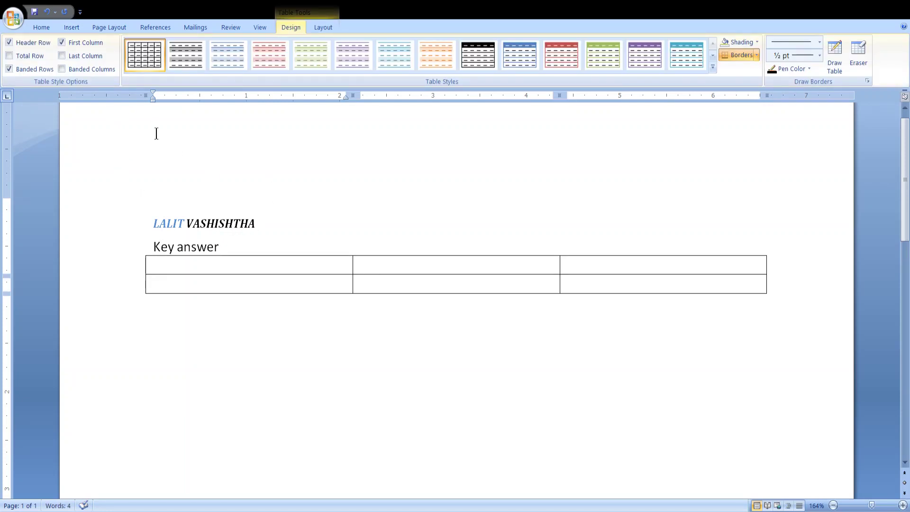
Apply the green table style with a solid green header row and green border
click(191, 60)
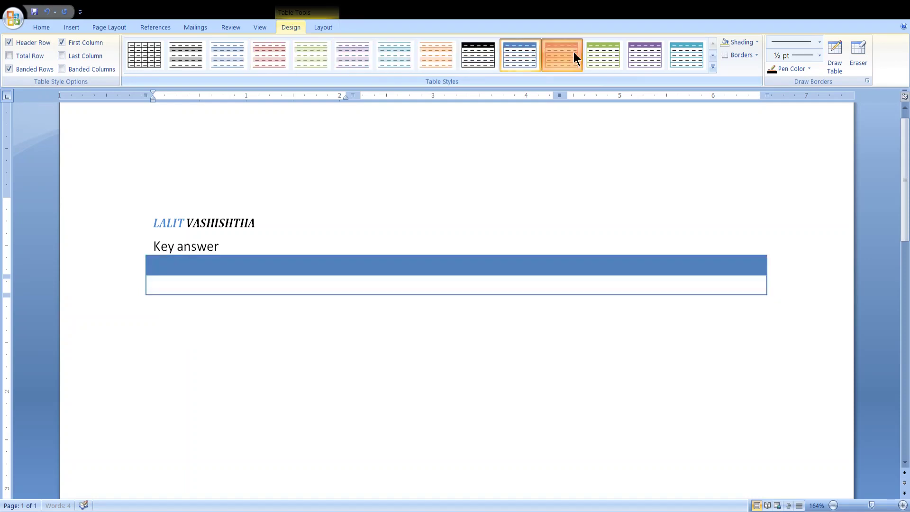
click(594, 52)
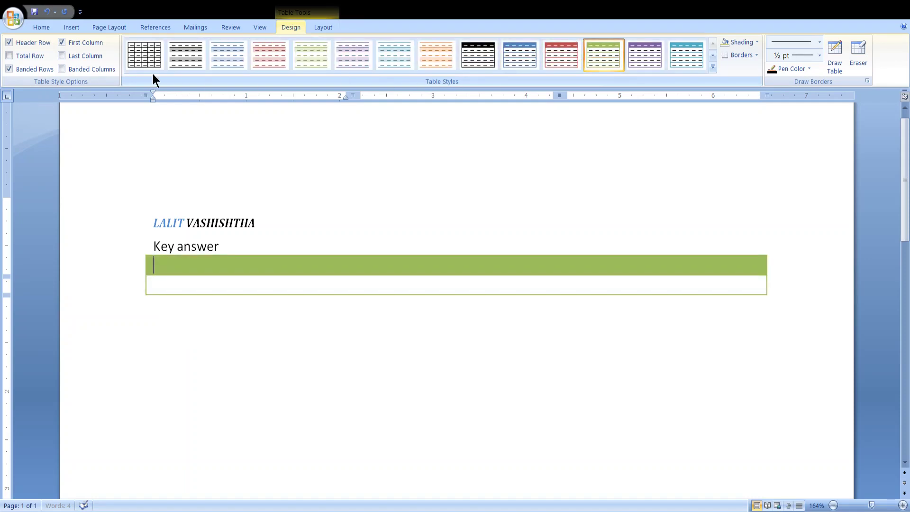
click(71, 30)
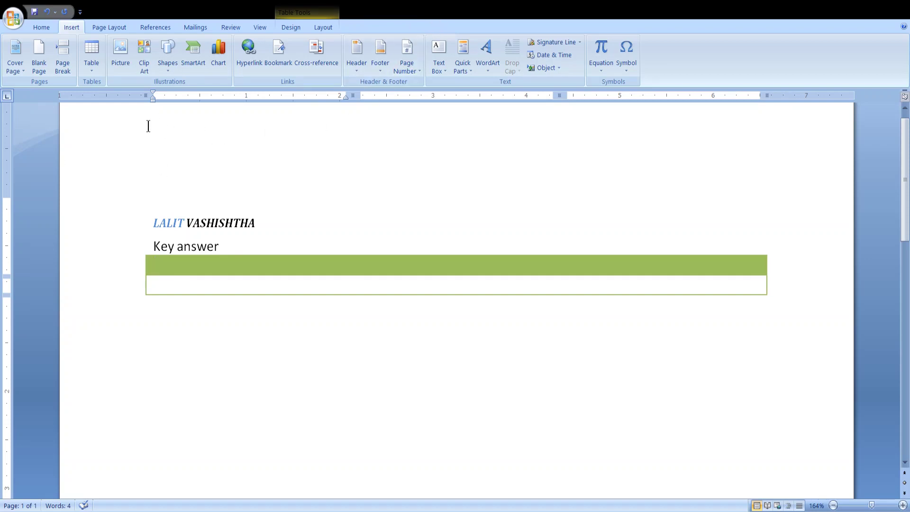
Open the Clip Art pane with 'heart' in its search field beside the document
click(145, 51)
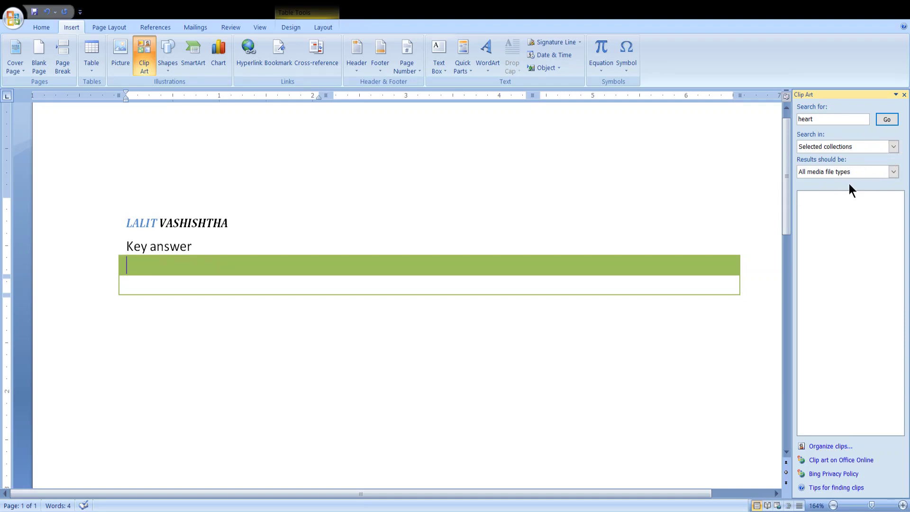
click(682, 204)
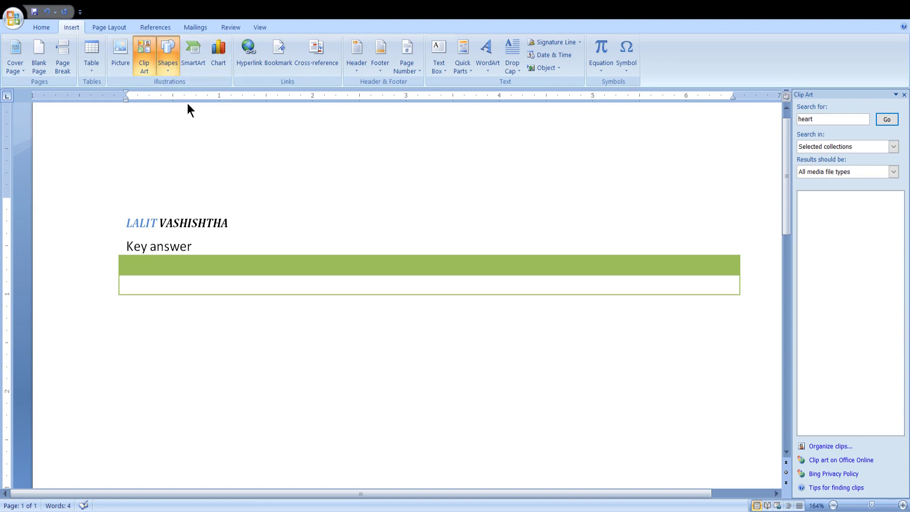
Draw a rectangle above the name heading and give it the orange shape style
mouse_move(270, 188)
mouse_down()
mouse_move(319, 160)
mouse_move(364, 152)
mouse_up()
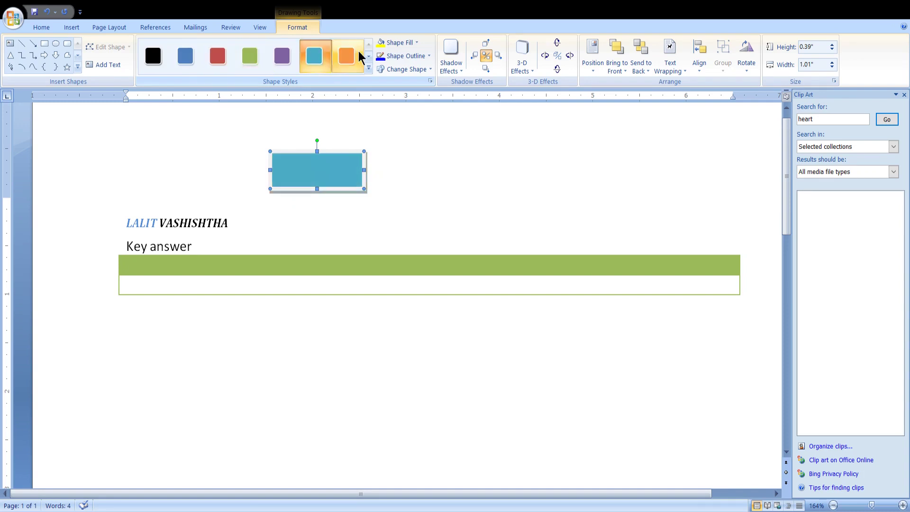
click(73, 27)
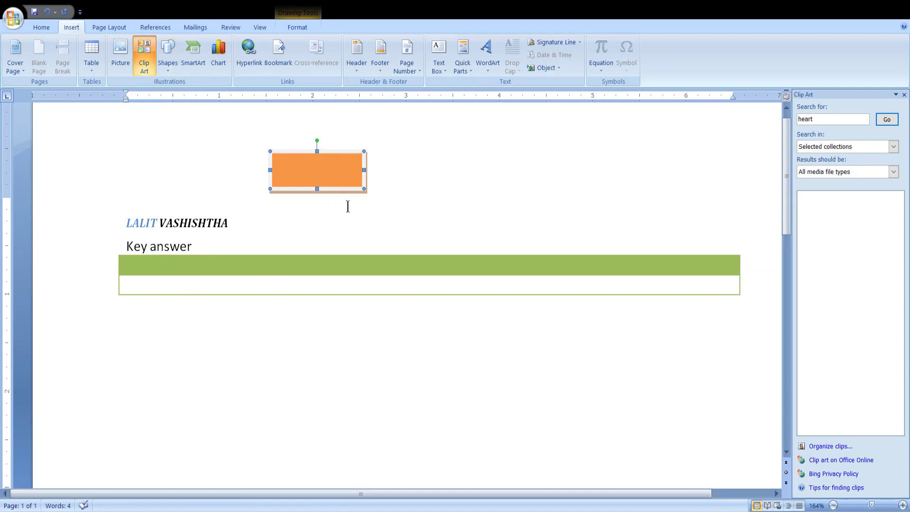
click(198, 157)
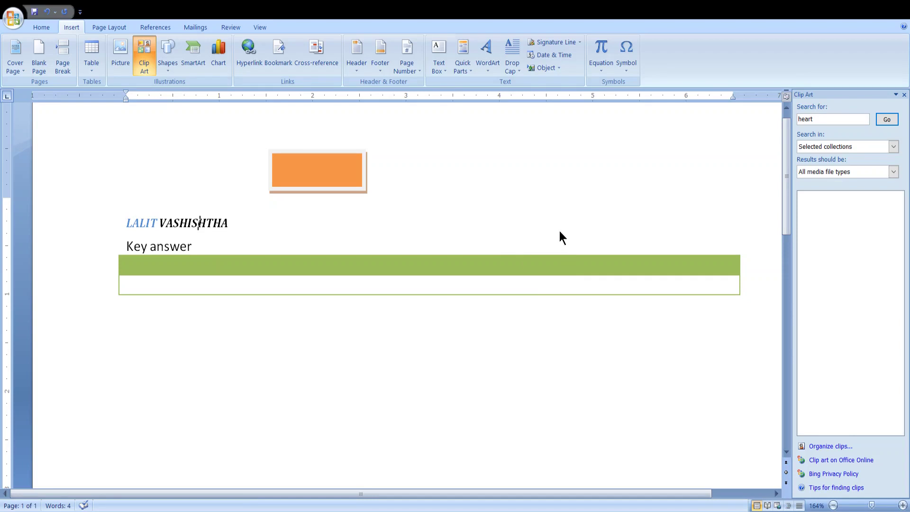
click(137, 312)
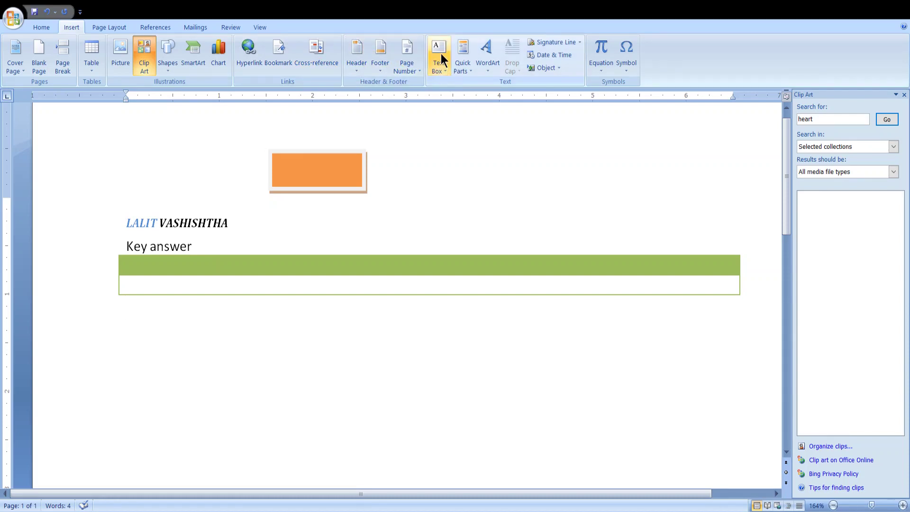
Add WordArt reading 'ghyjb' below the table, styled as red vertical lettering
click(487, 70)
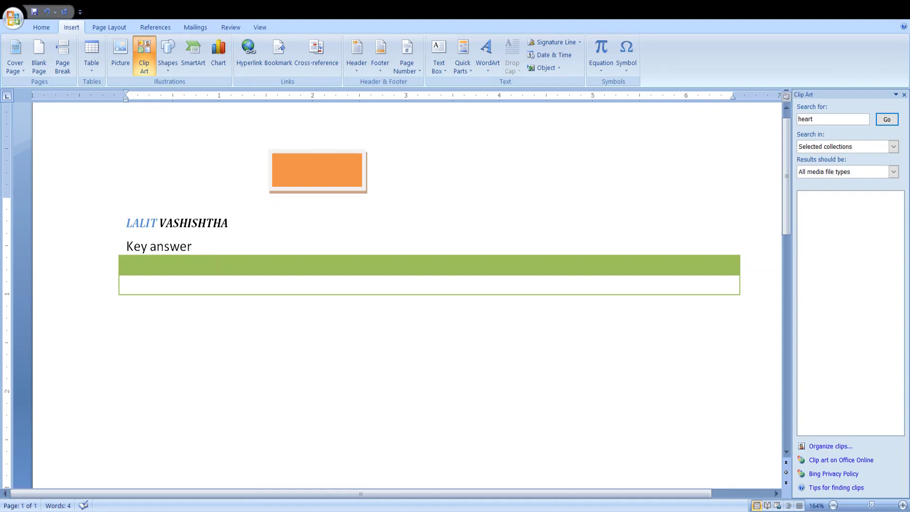
click(535, 359)
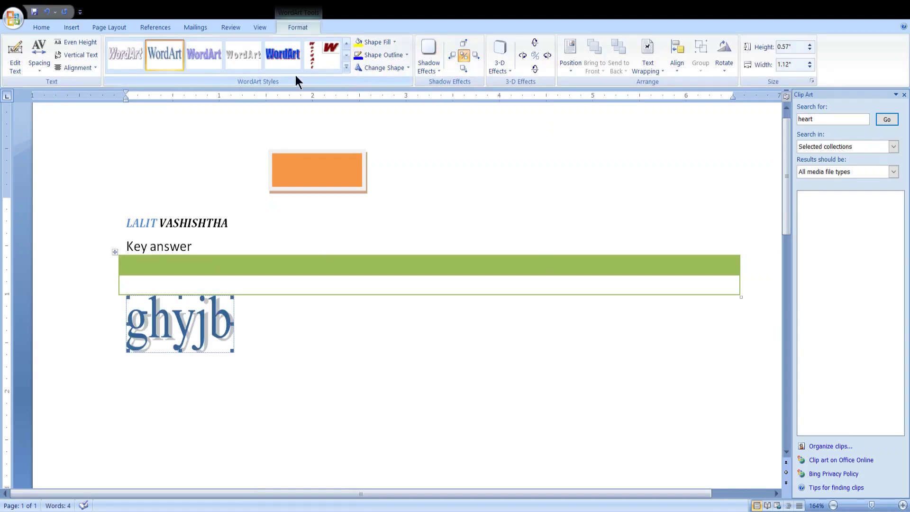
click(241, 56)
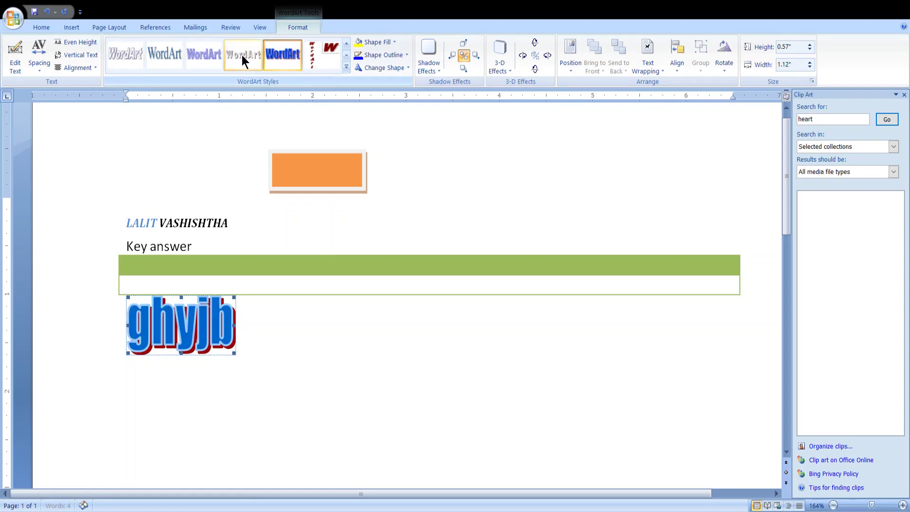
click(192, 55)
click(156, 53)
click(120, 56)
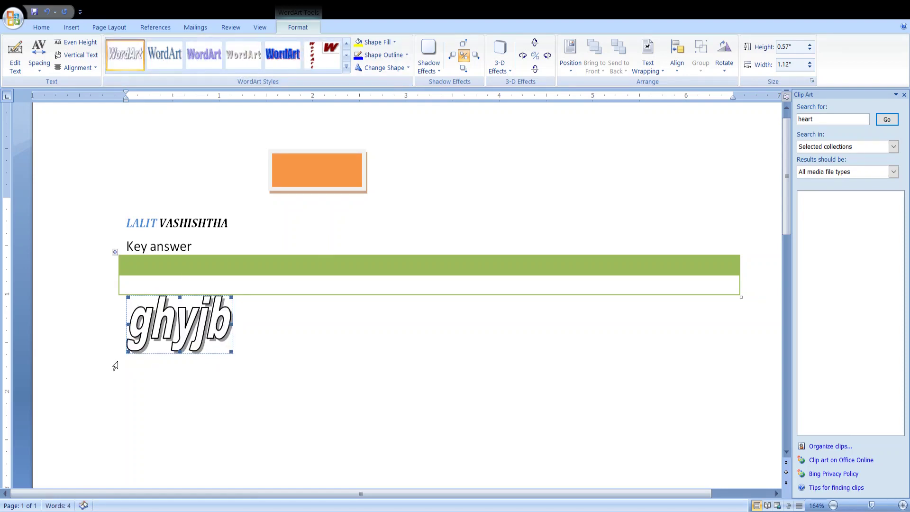
click(321, 53)
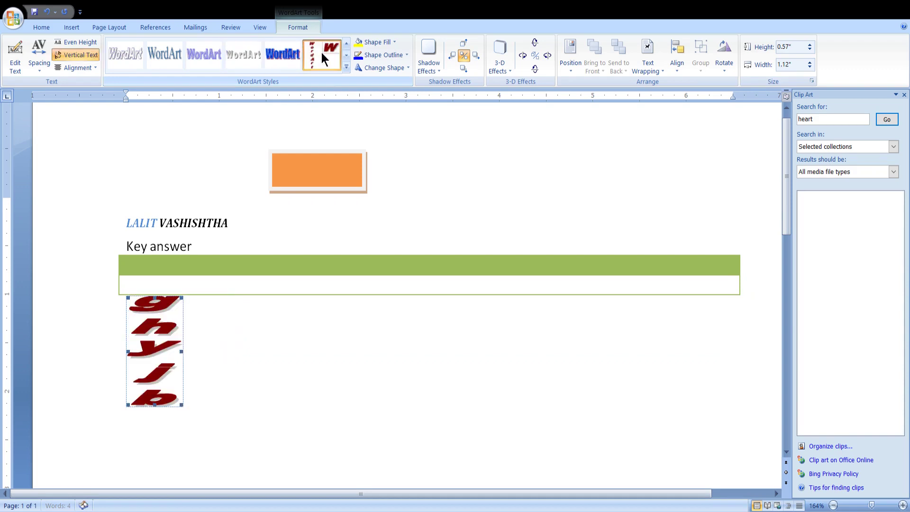
click(110, 28)
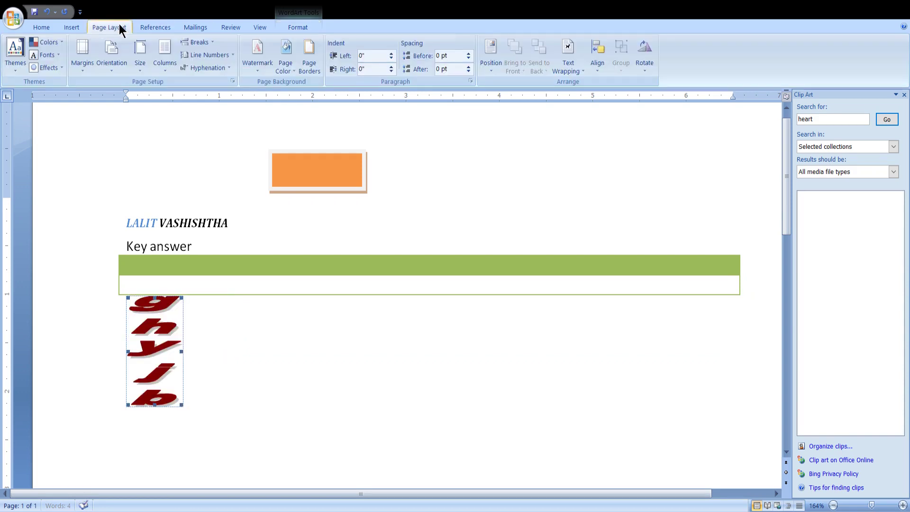
Cycle through the ribbon tabs back to Home and close the Clip Art pane
click(153, 28)
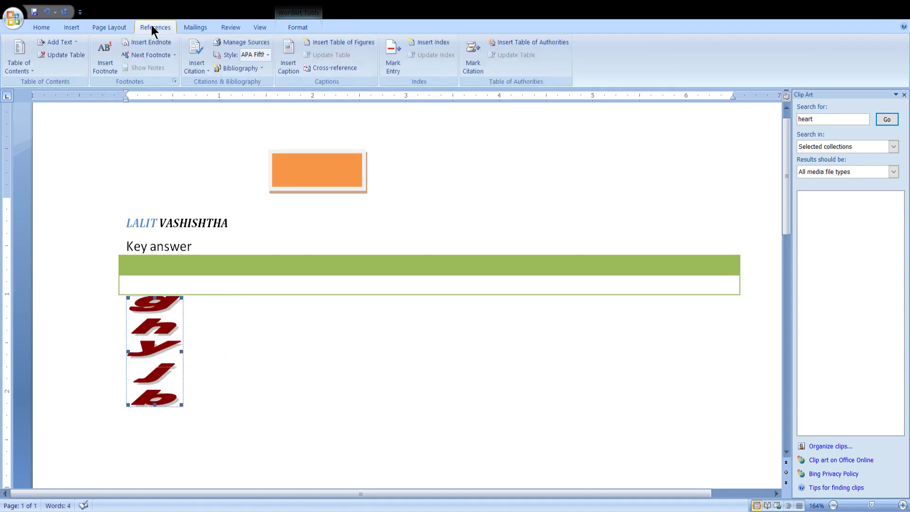
click(186, 27)
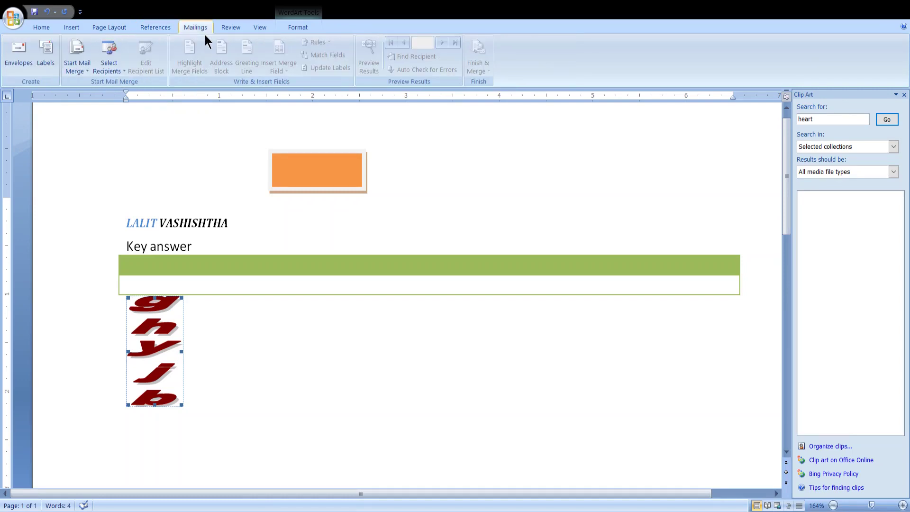
click(235, 27)
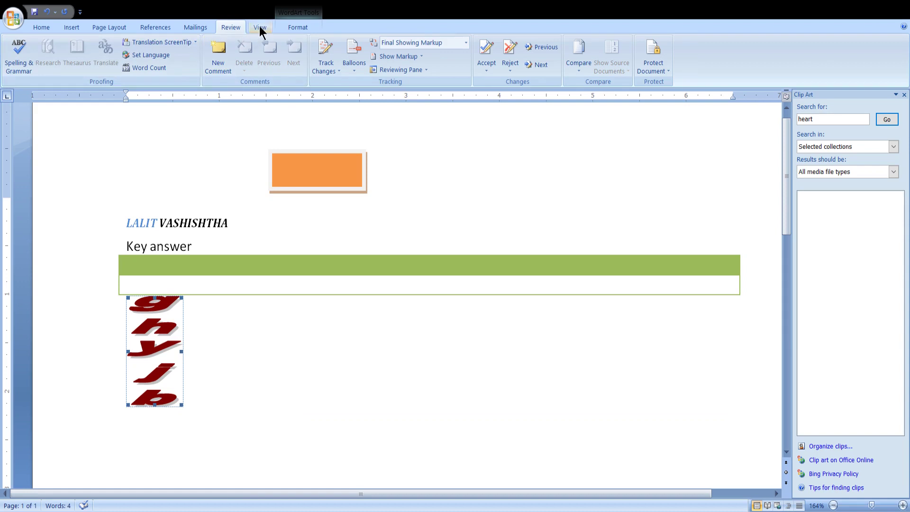
click(259, 27)
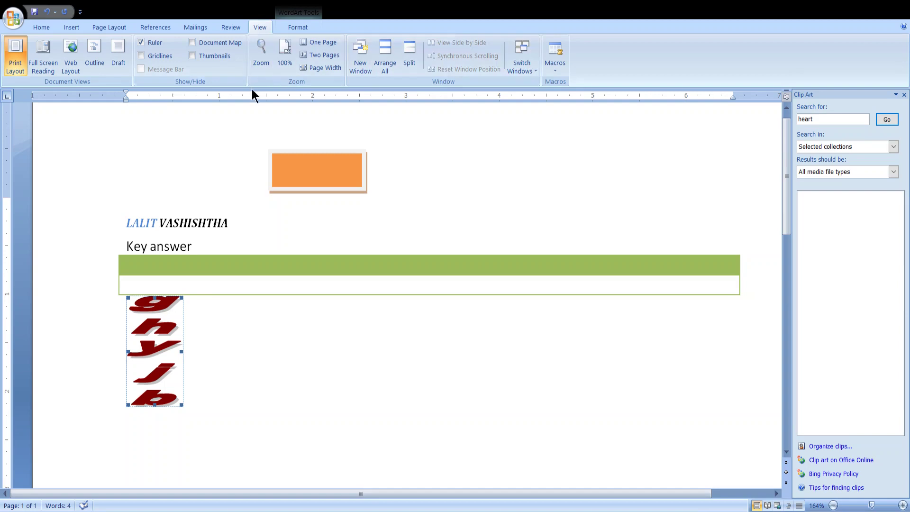
click(41, 28)
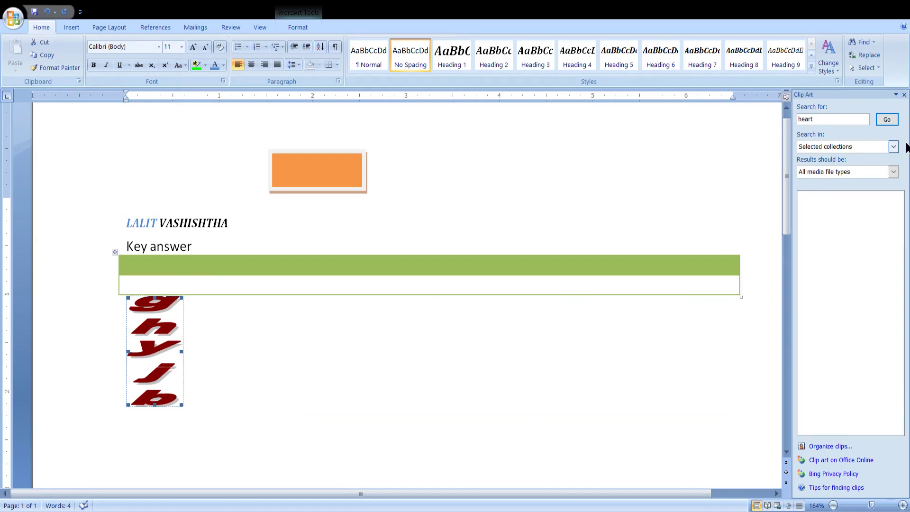
click(903, 95)
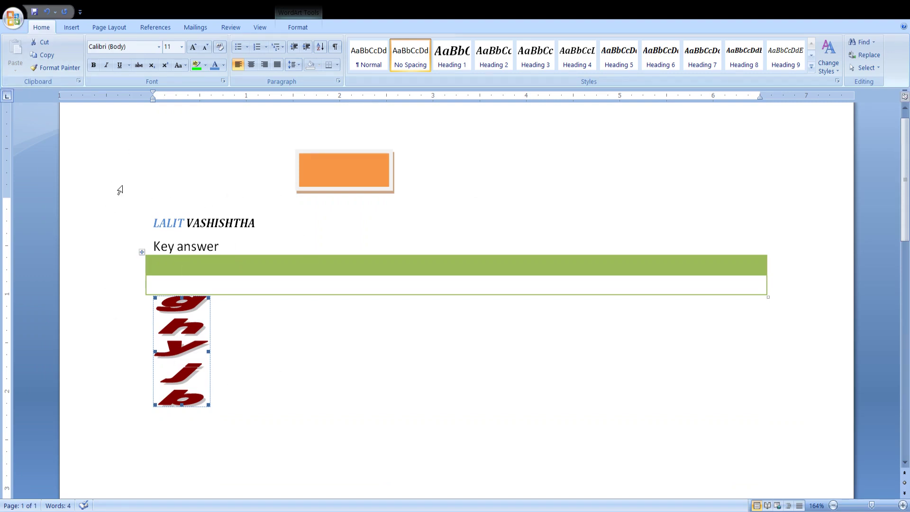
Save the document as 'test' with Ctrl+S, leaving the Insert tab showing
click(11, 21)
key(ctrl+s)
click(70, 27)
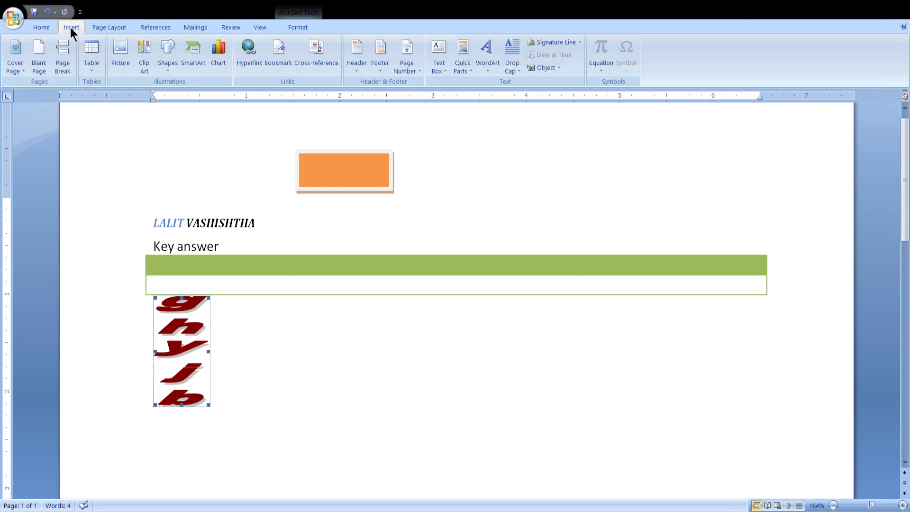
click(45, 26)
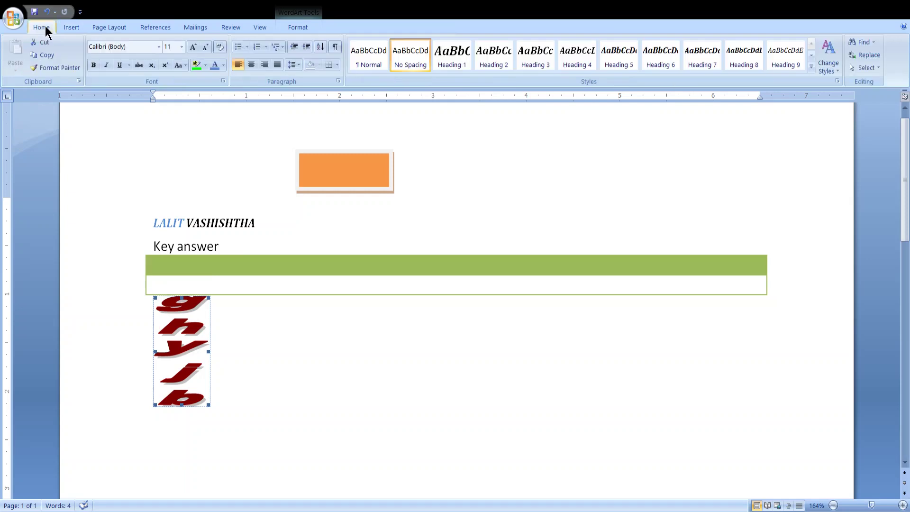
click(74, 26)
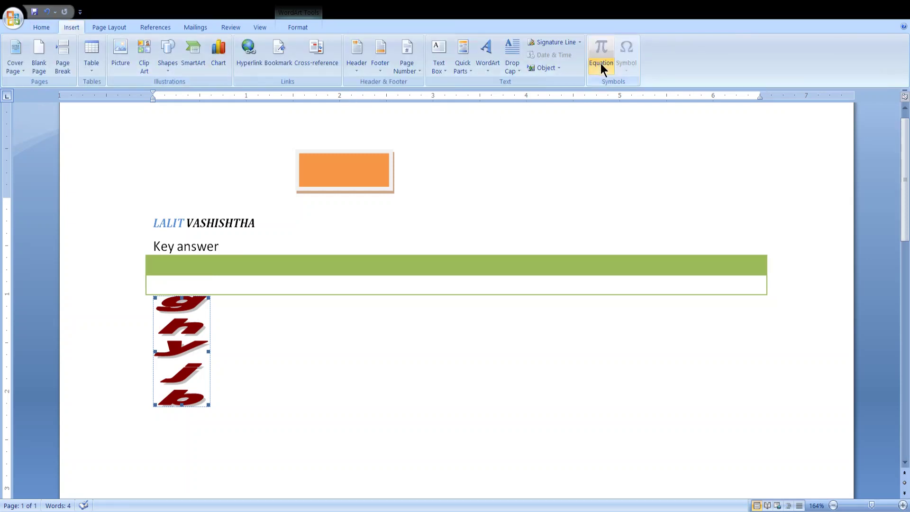